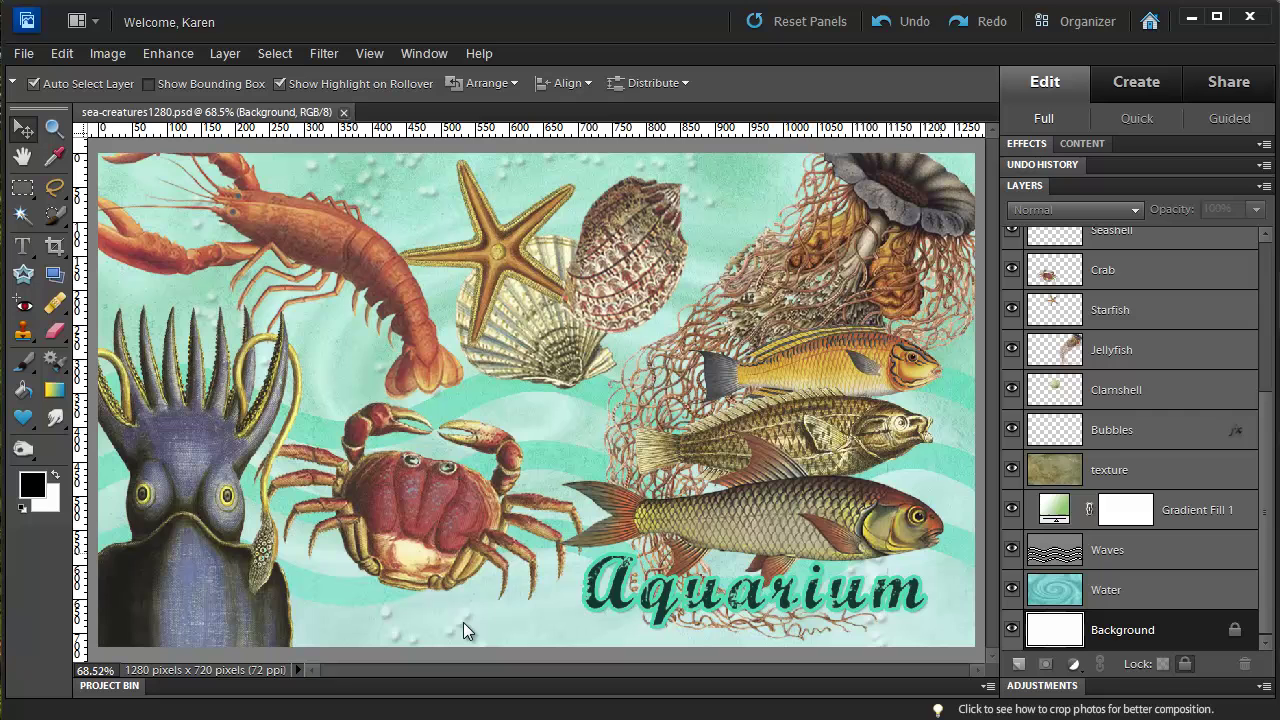
# Step: Show the Undo History panel briefly, then return to the Layers panel
pyautogui.click(417, 54)
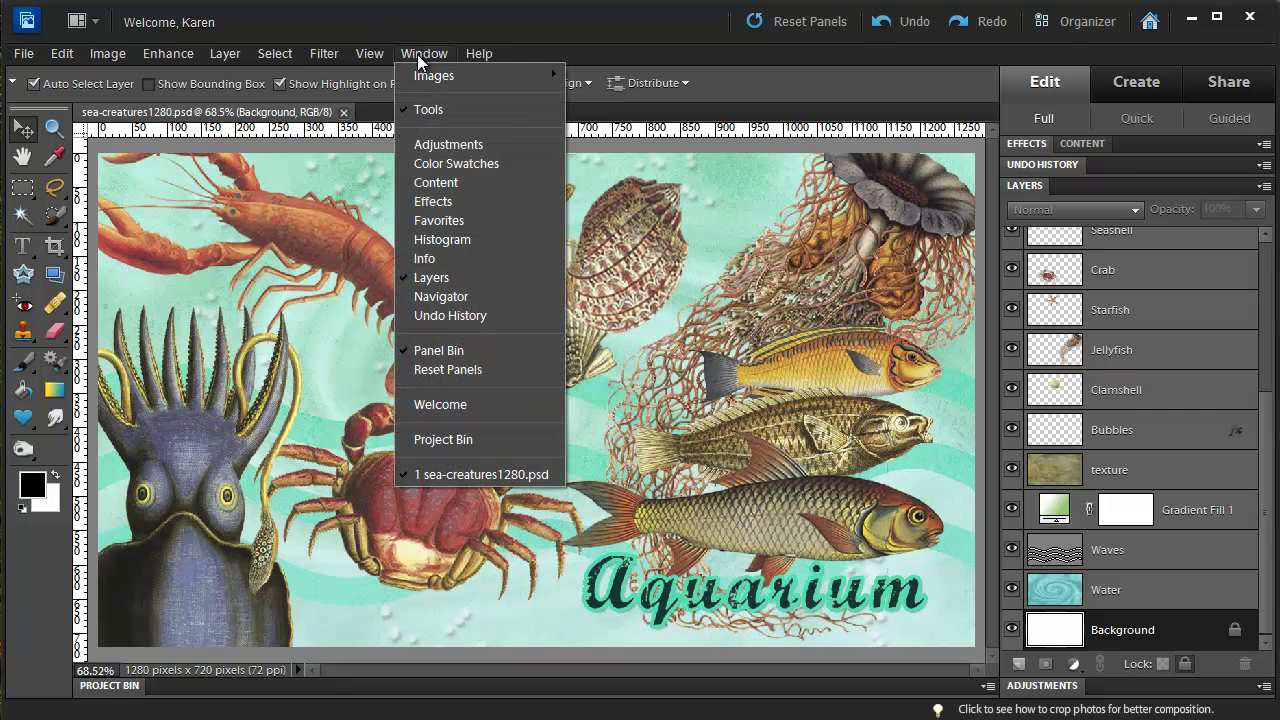
pyautogui.click(442, 315)
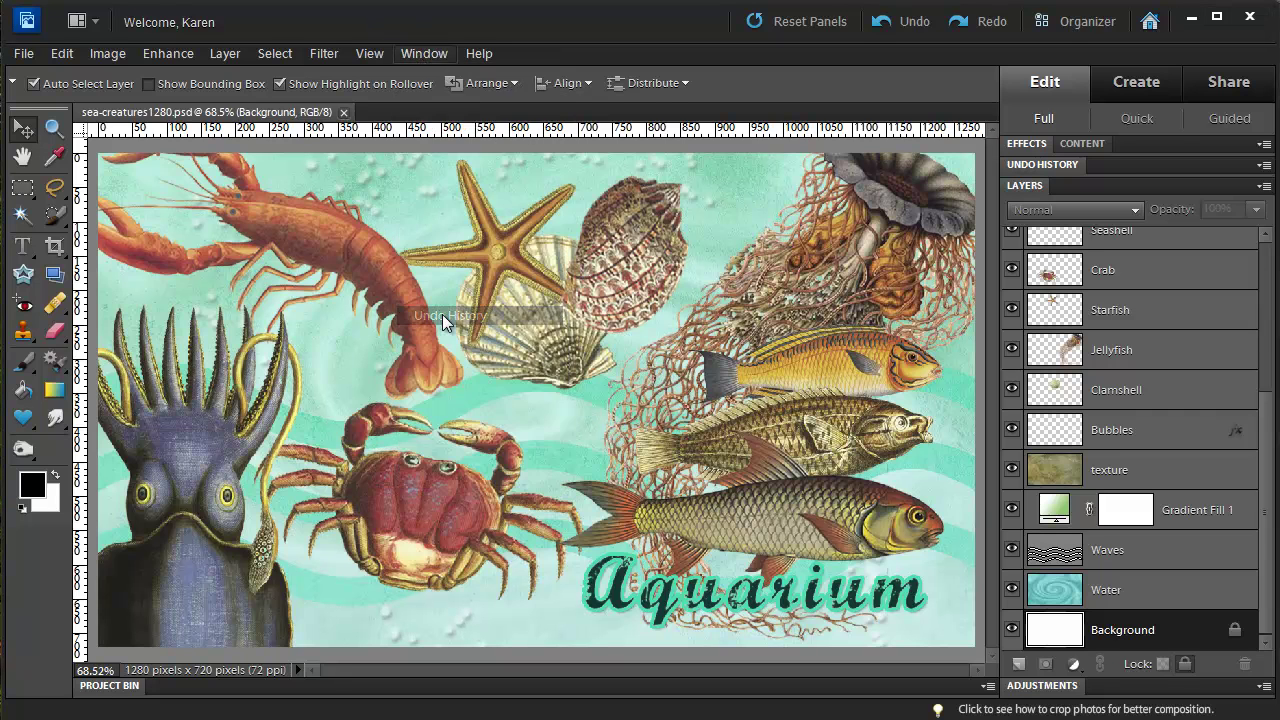
pyautogui.click(1061, 165)
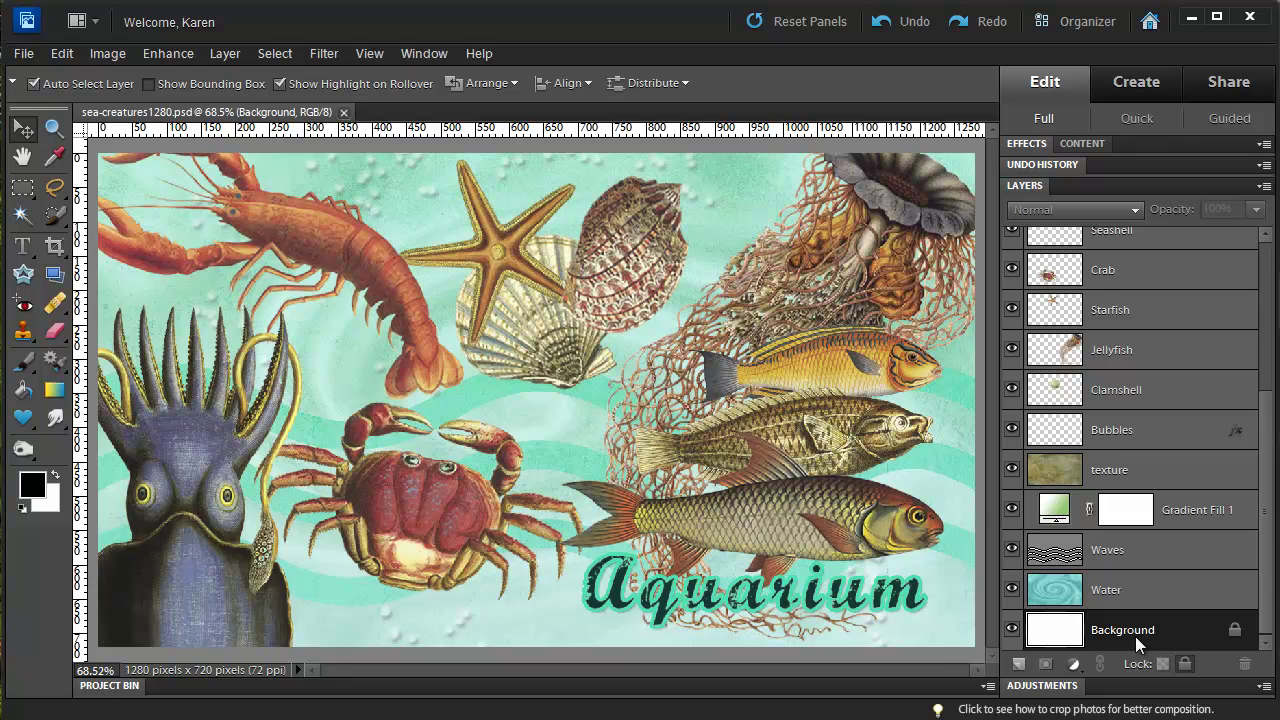
# Step: Select the Water layer and use Merge Down to combine it with Background
pyautogui.press('u')
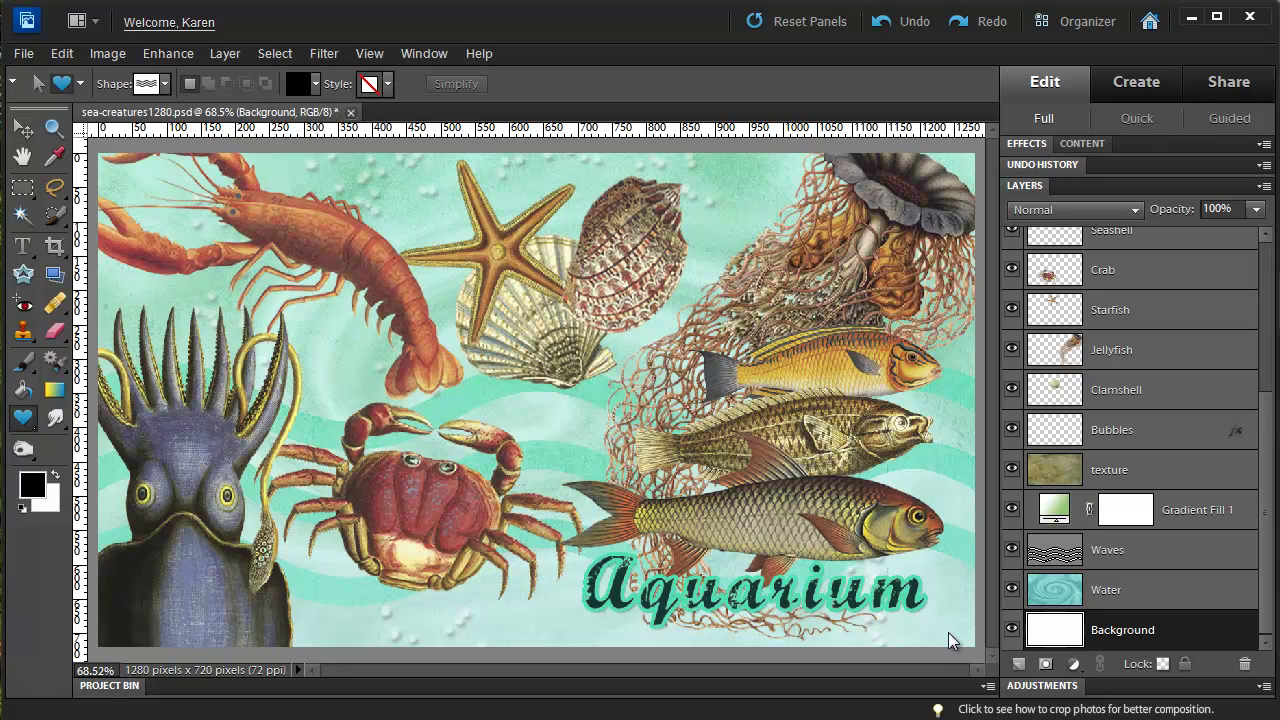
pyautogui.click(1097, 594)
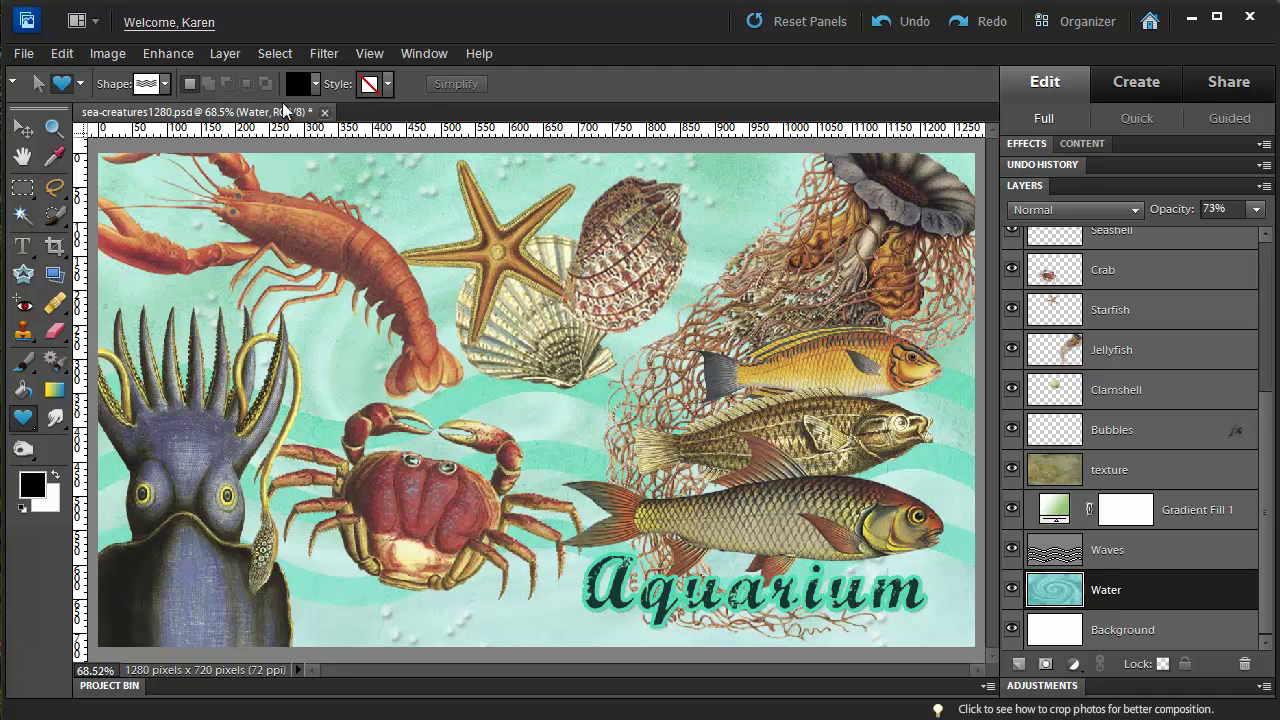
pyautogui.click(235, 63)
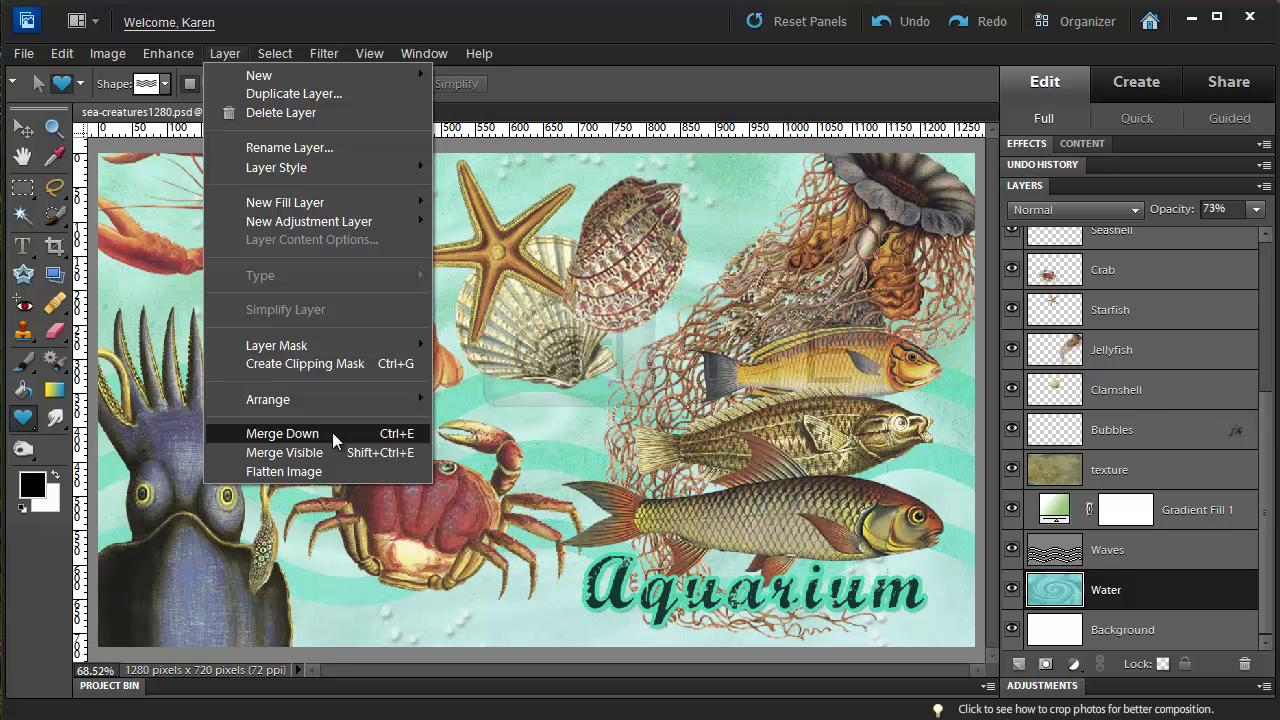
pyautogui.click(332, 433)
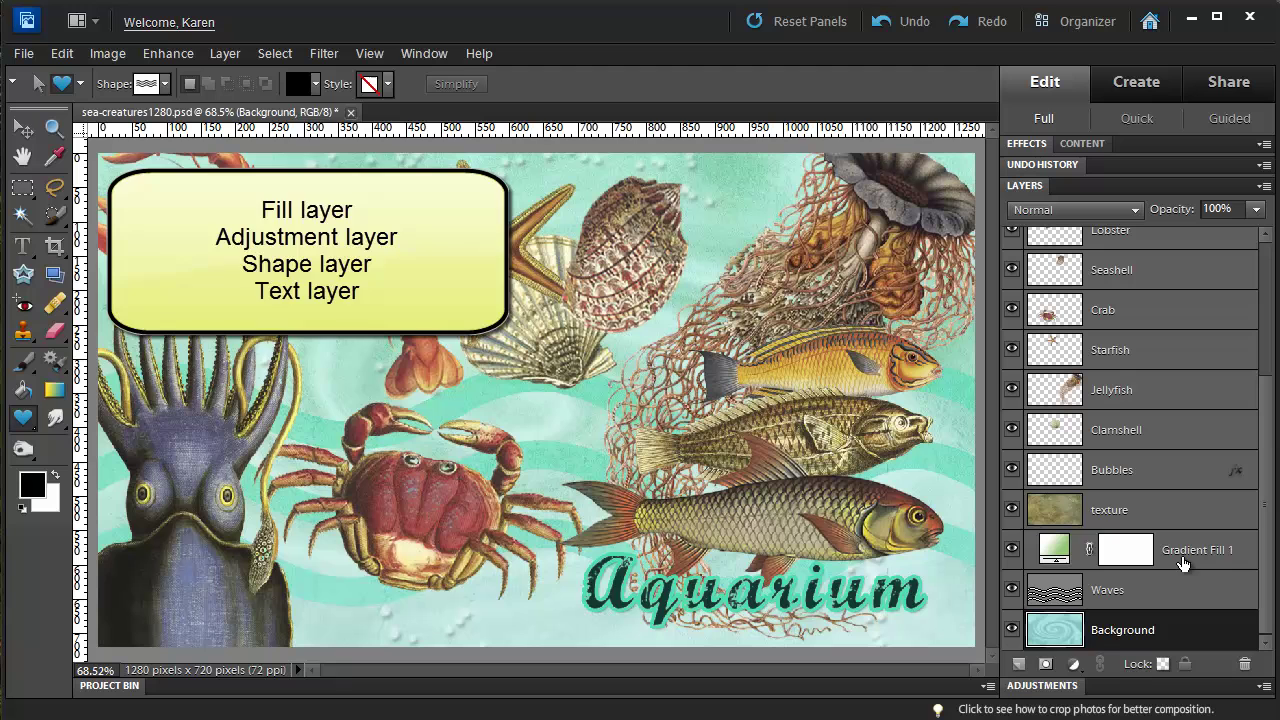
pyautogui.click(1110, 512)
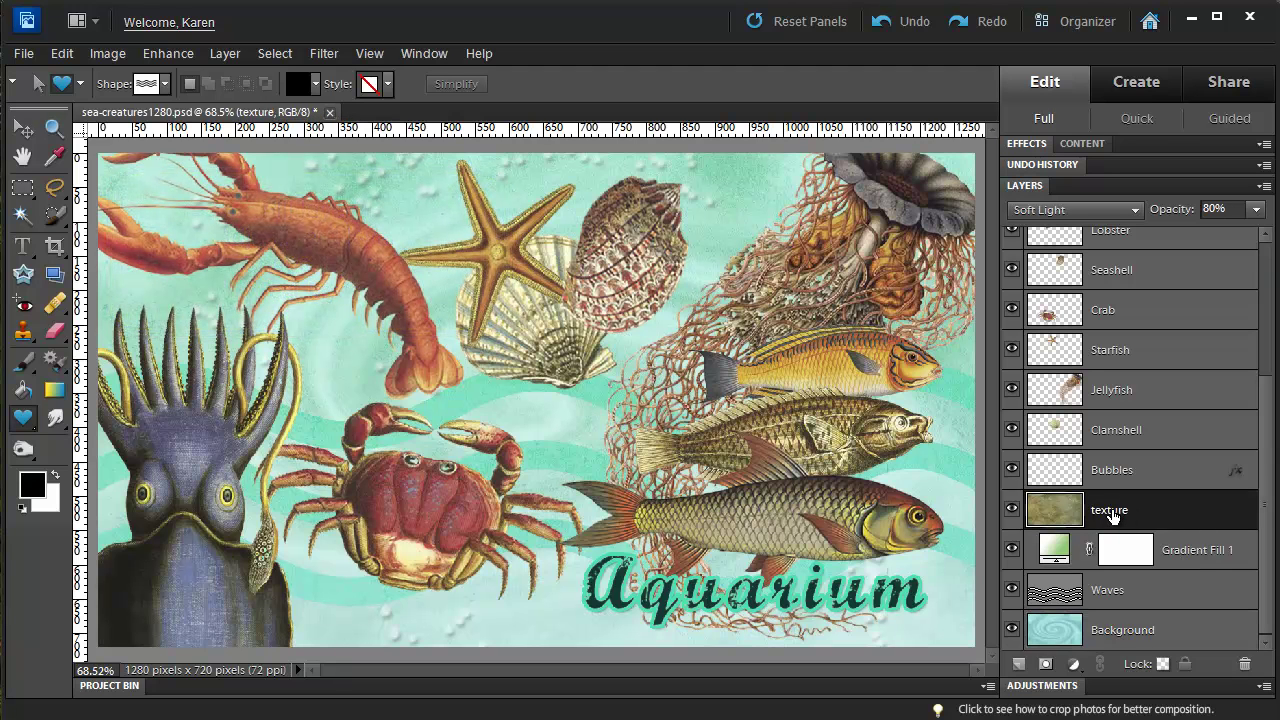
pyautogui.click(225, 55)
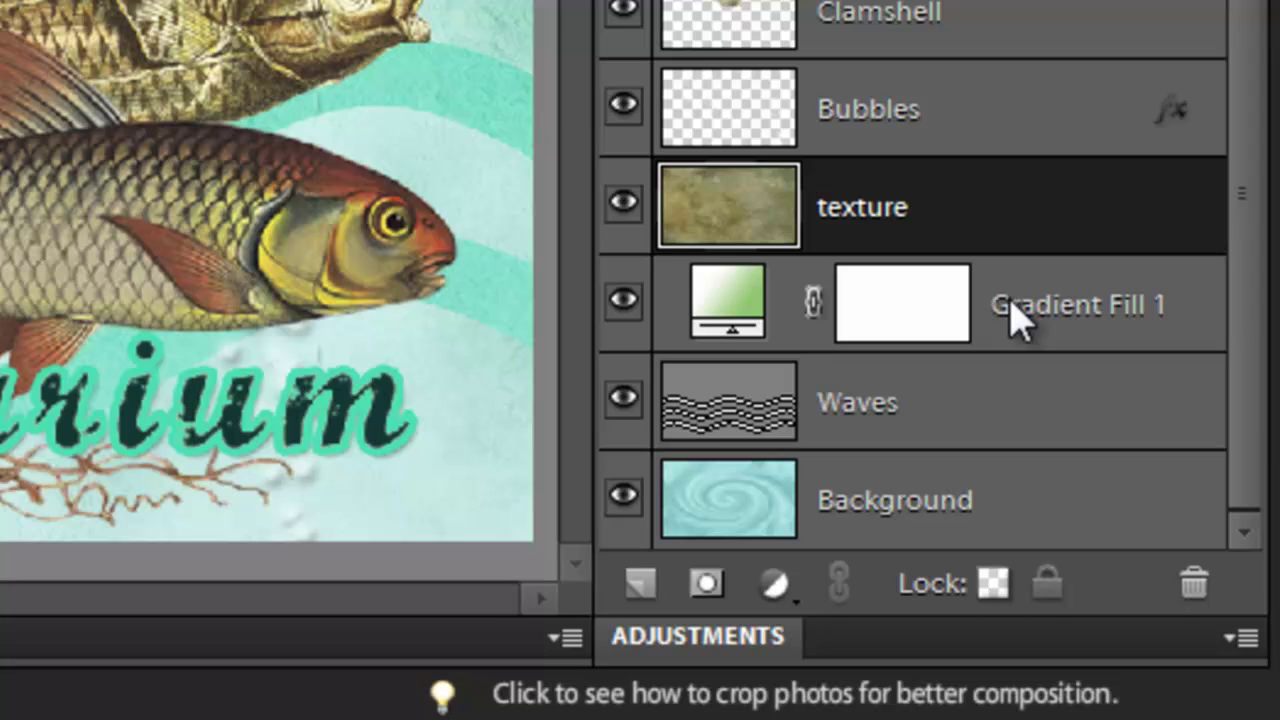
pyautogui.click(1117, 468)
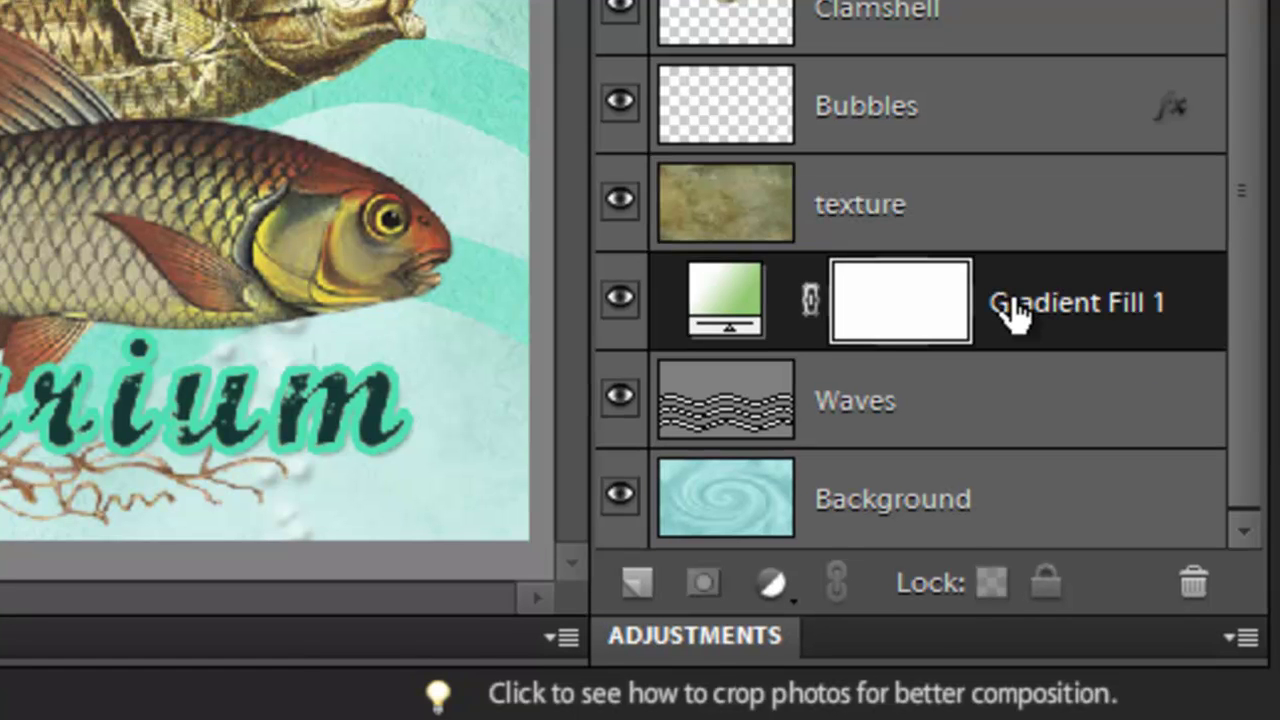
pyautogui.rightClick(677, 320)
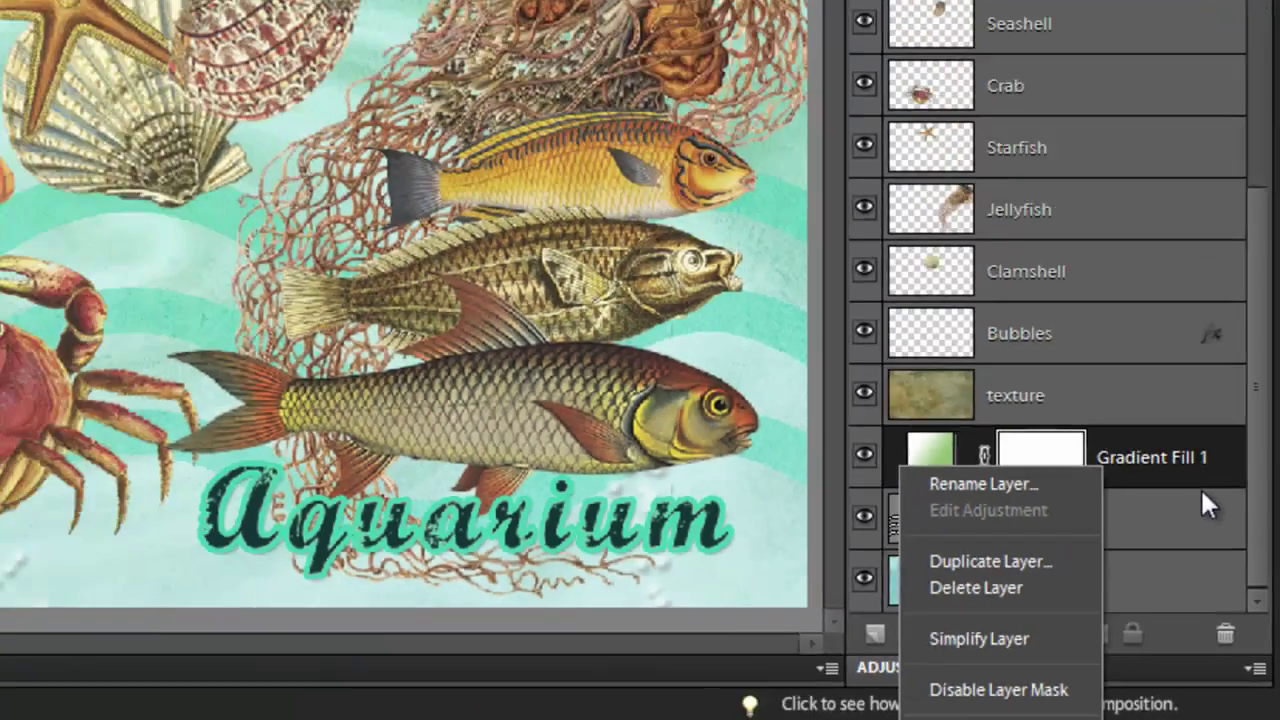
pyautogui.scroll(5, 1162, 295)
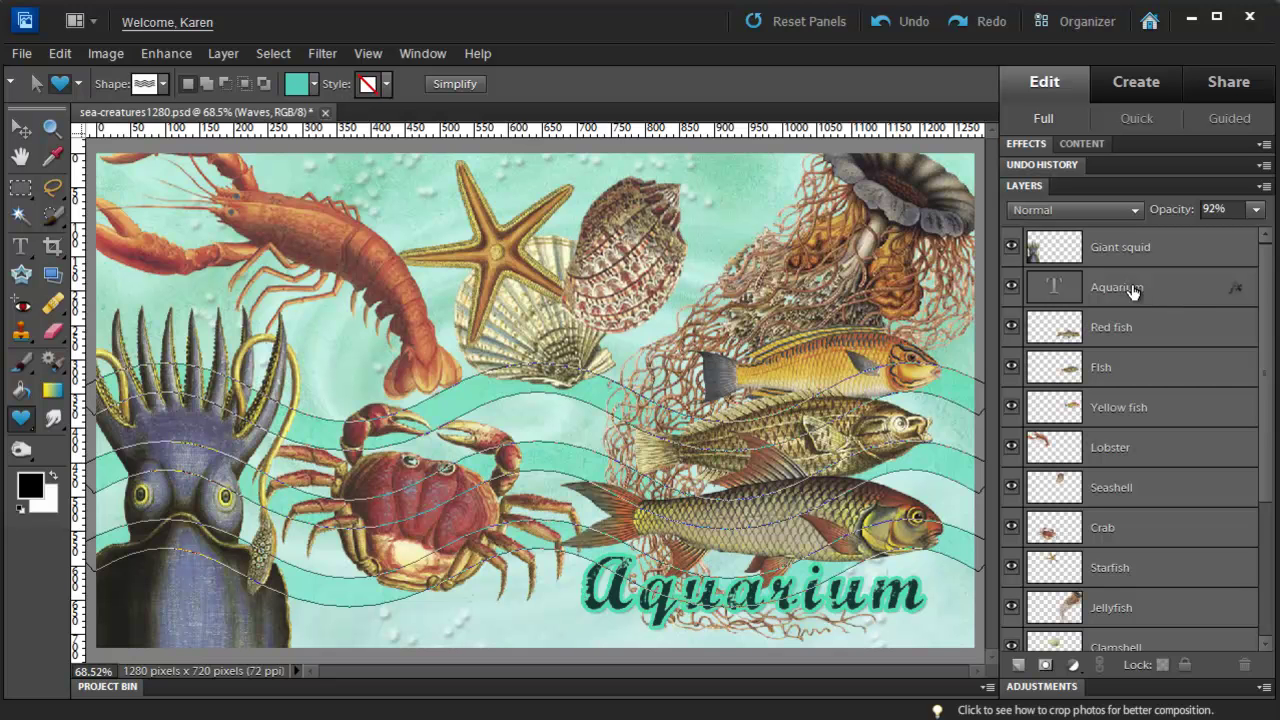
pyautogui.click(1133, 288)
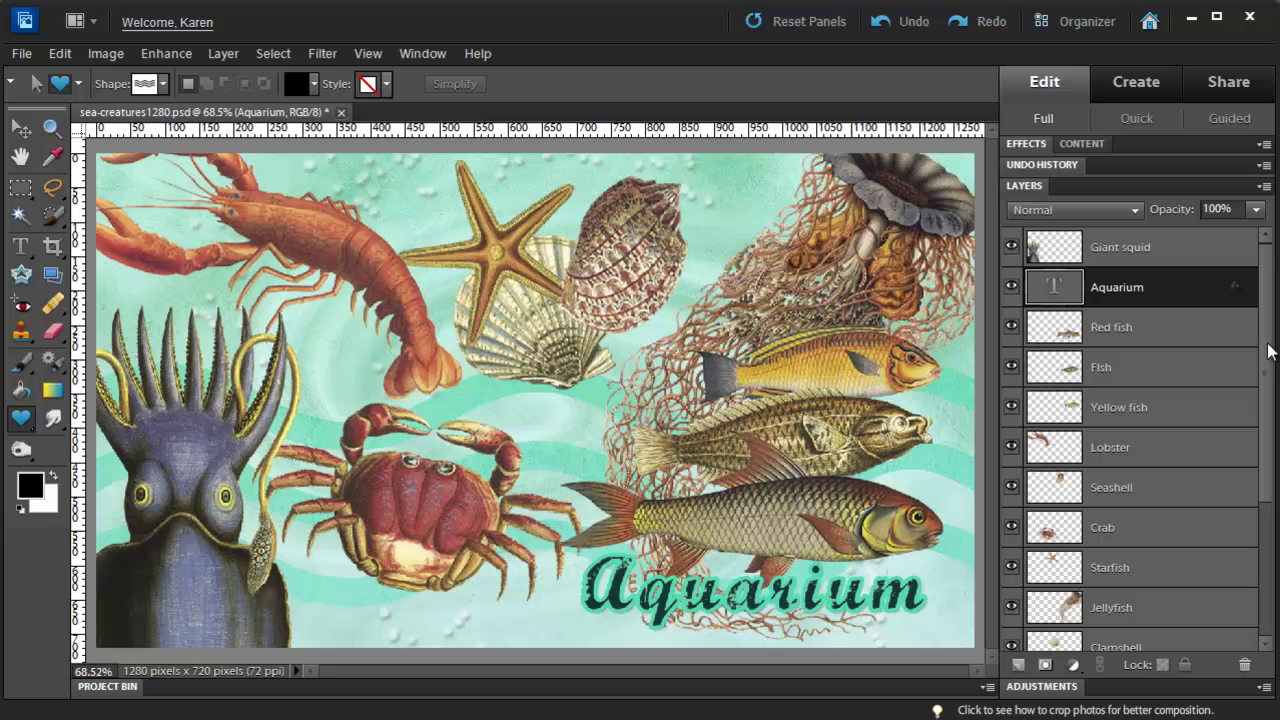
# Step: Select Background through Bubbles (Waves, Gradient Fill 1, texture) and merge them into one Bubbles layer
pyautogui.scroll(-5, 1268, 350)
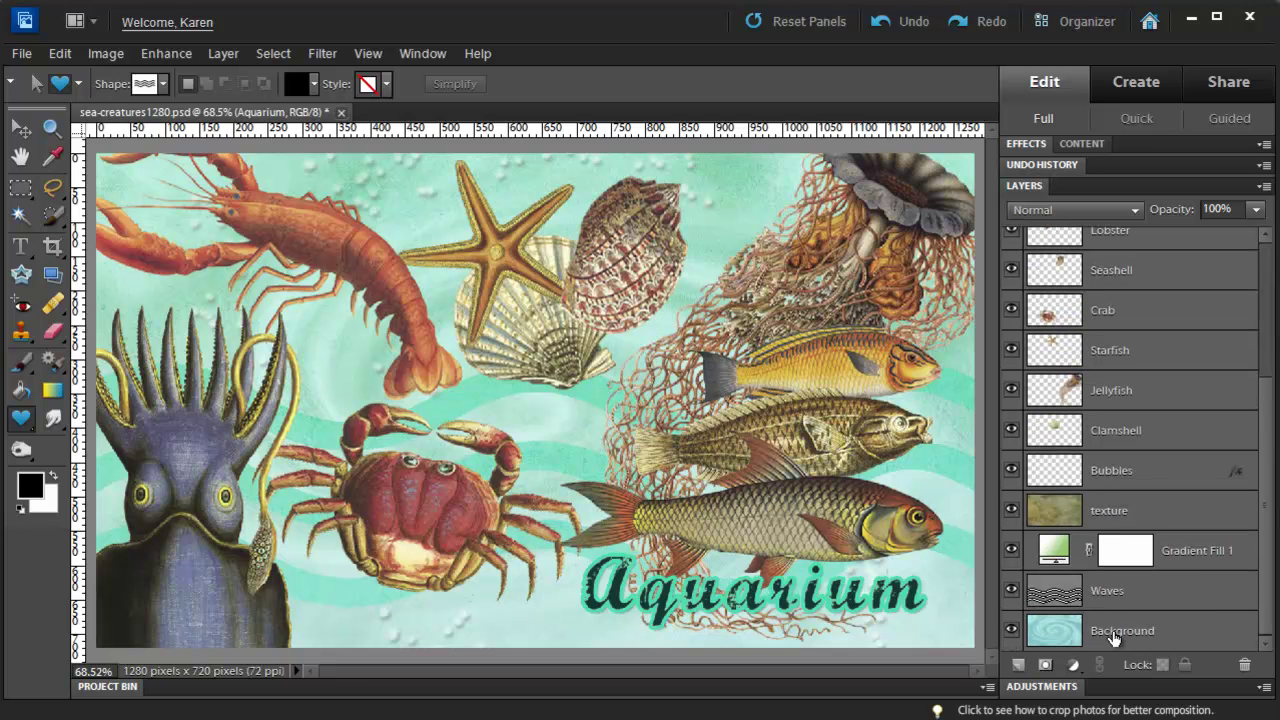
pyautogui.click(1114, 638)
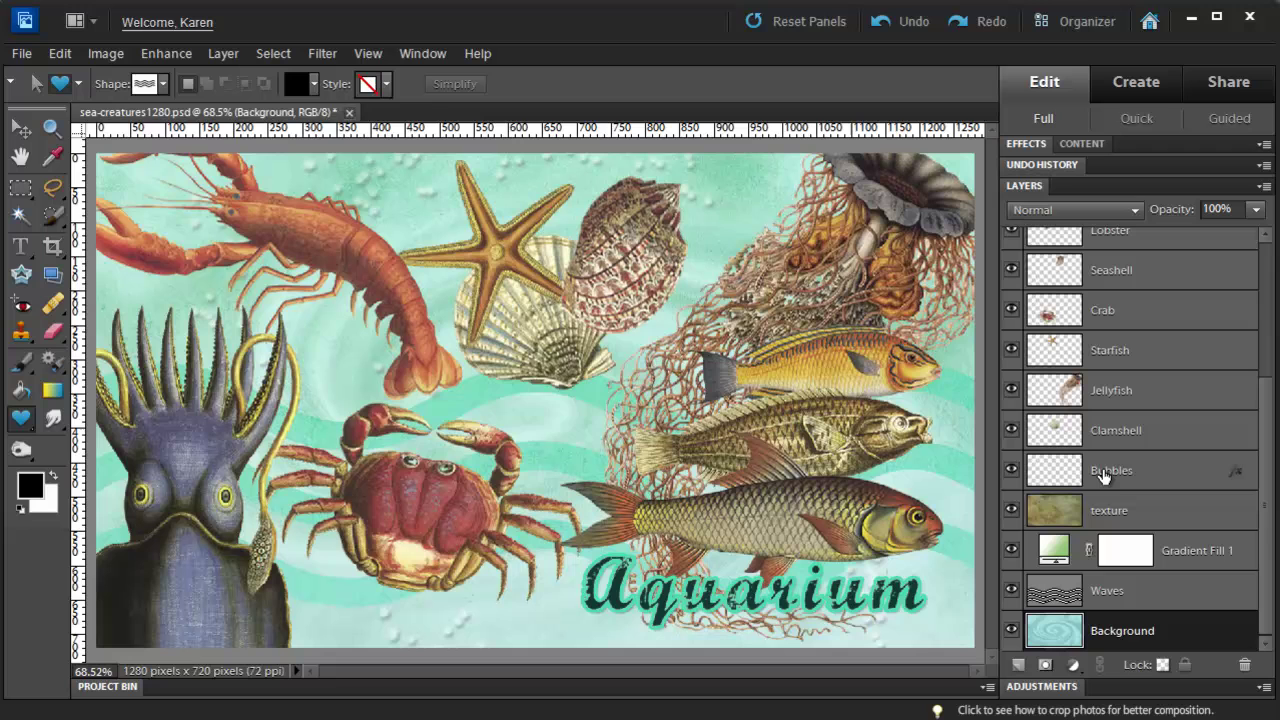
pyautogui.press('shift')
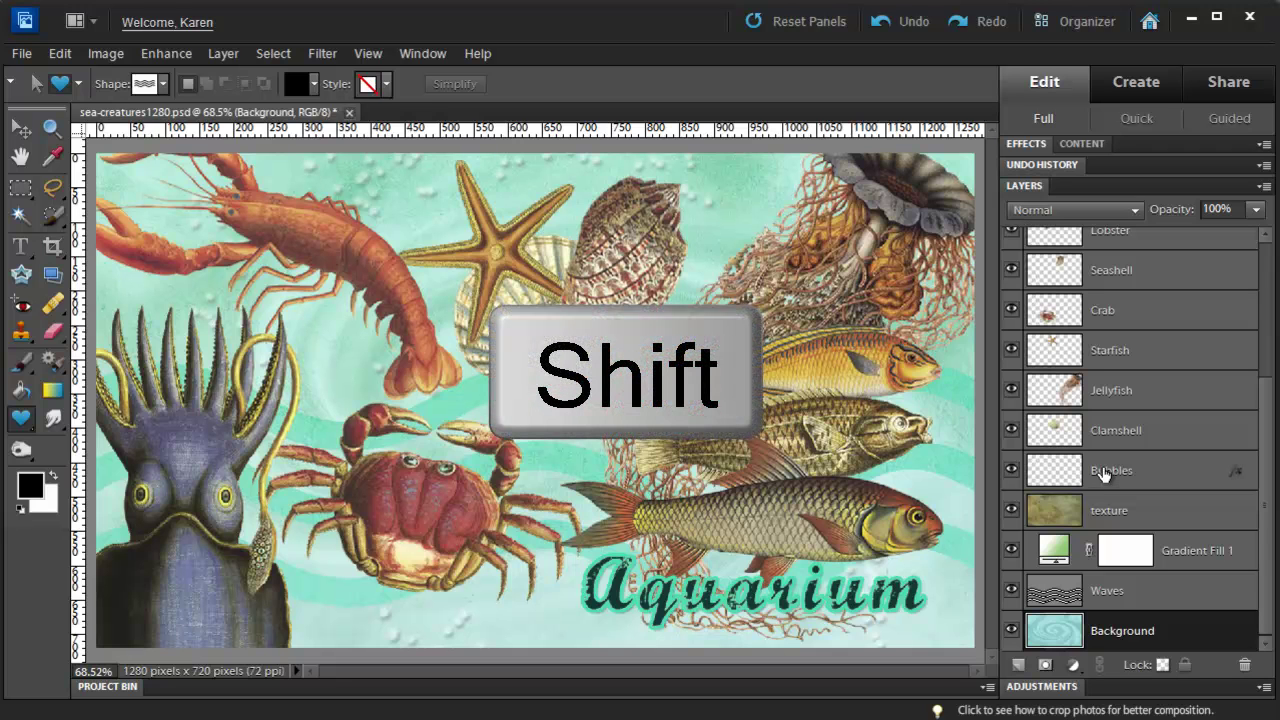
pyautogui.keyDown('shift'); pyautogui.click(1104, 474); pyautogui.keyUp('shift')
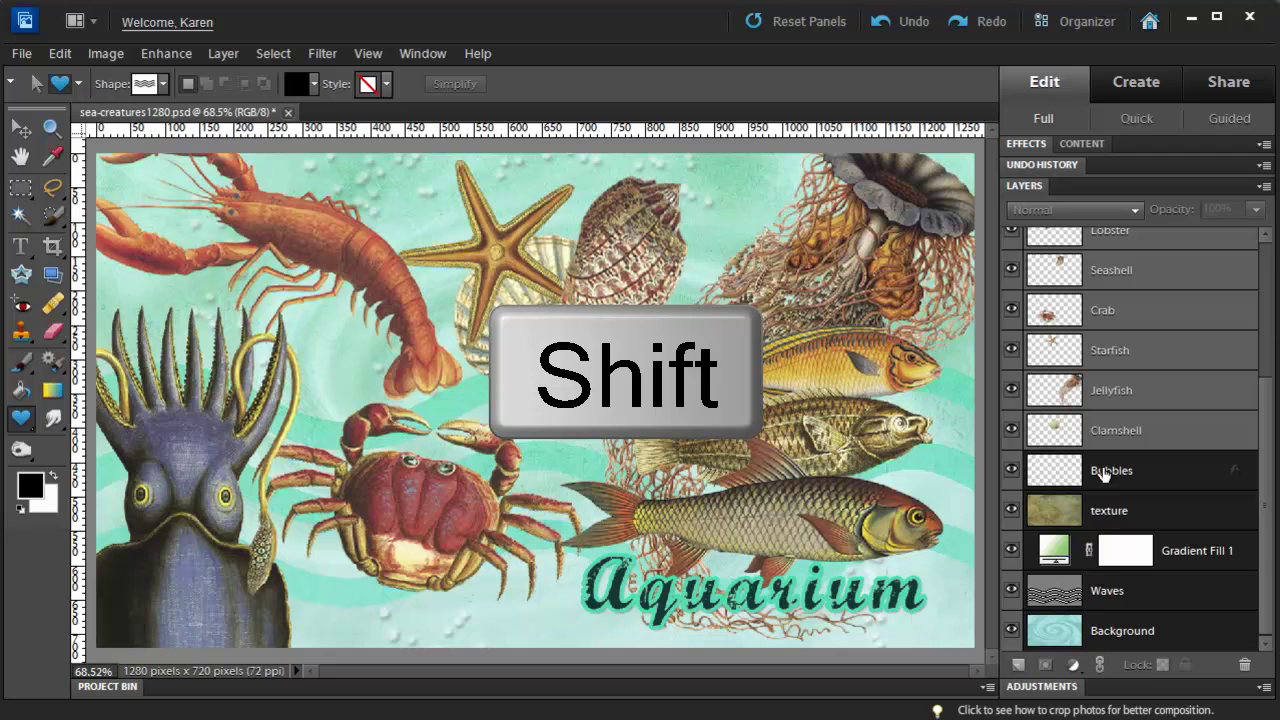
pyautogui.click(233, 57)
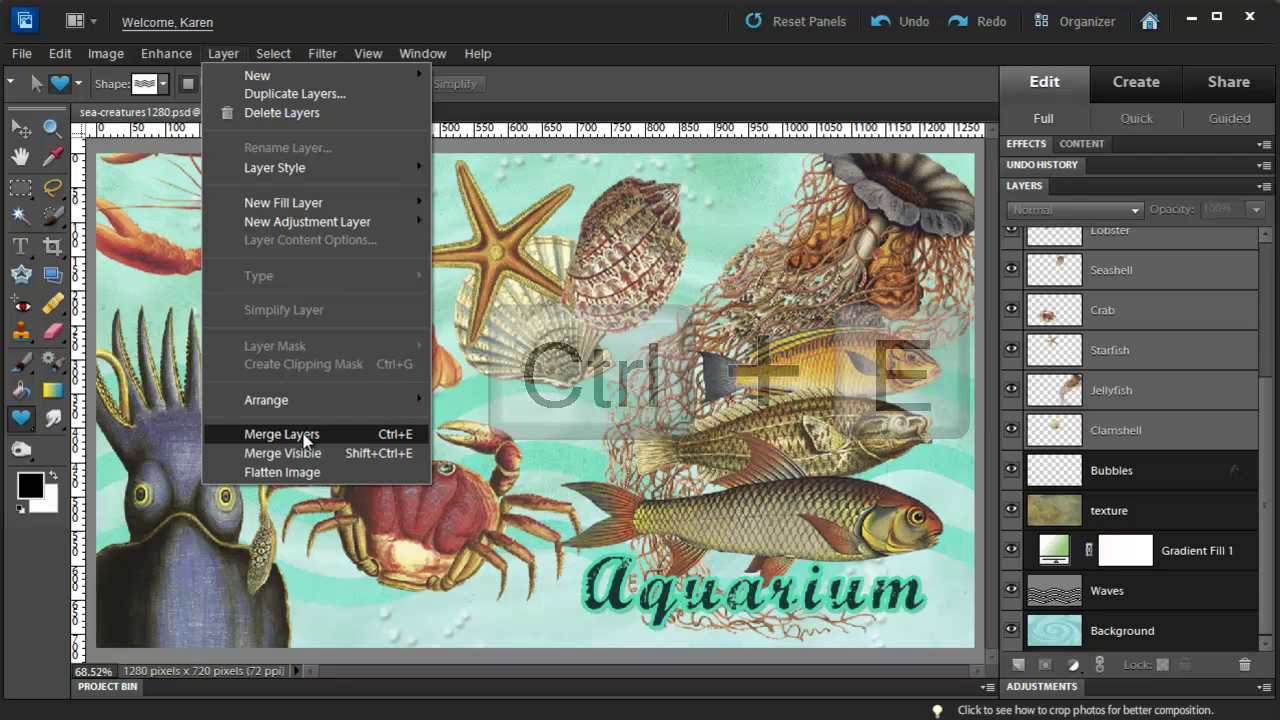
pyautogui.click(305, 440)
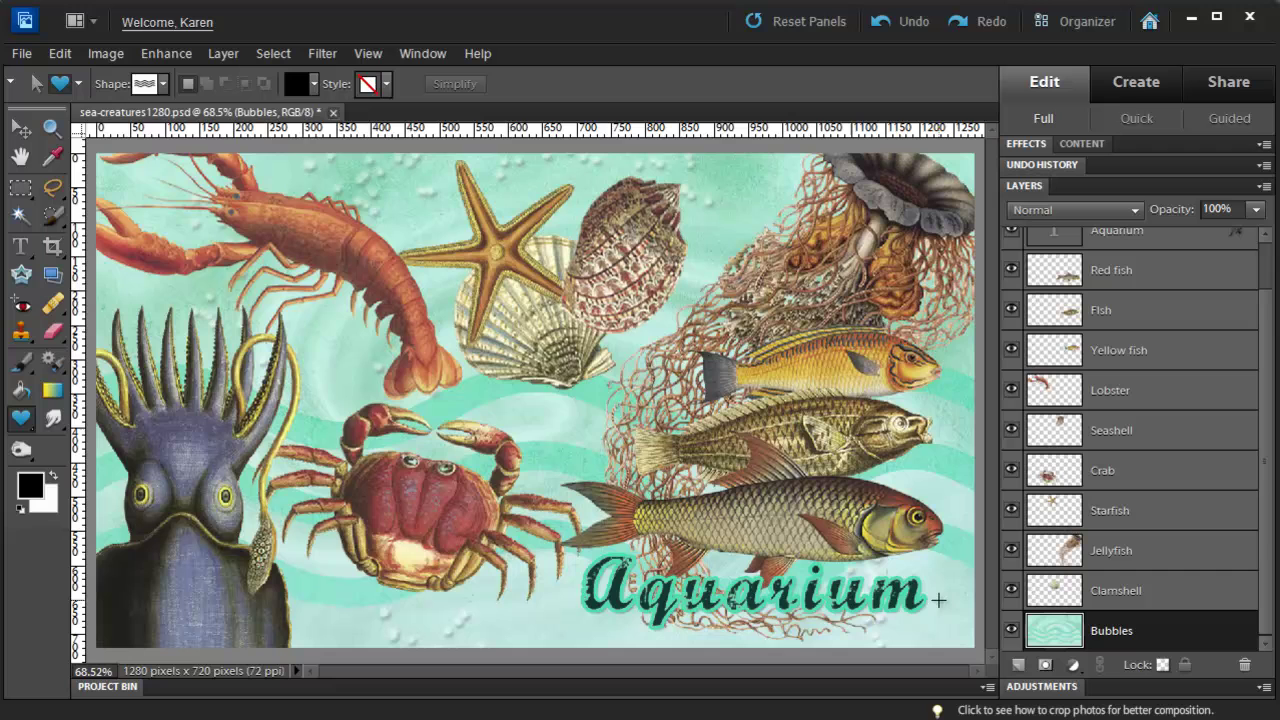
# Step: Merge Clamshell and Starfish into Seashell, then nudge the merged artwork slightly left and down
pyautogui.press('ctrl')
pyautogui.click(1123, 592)
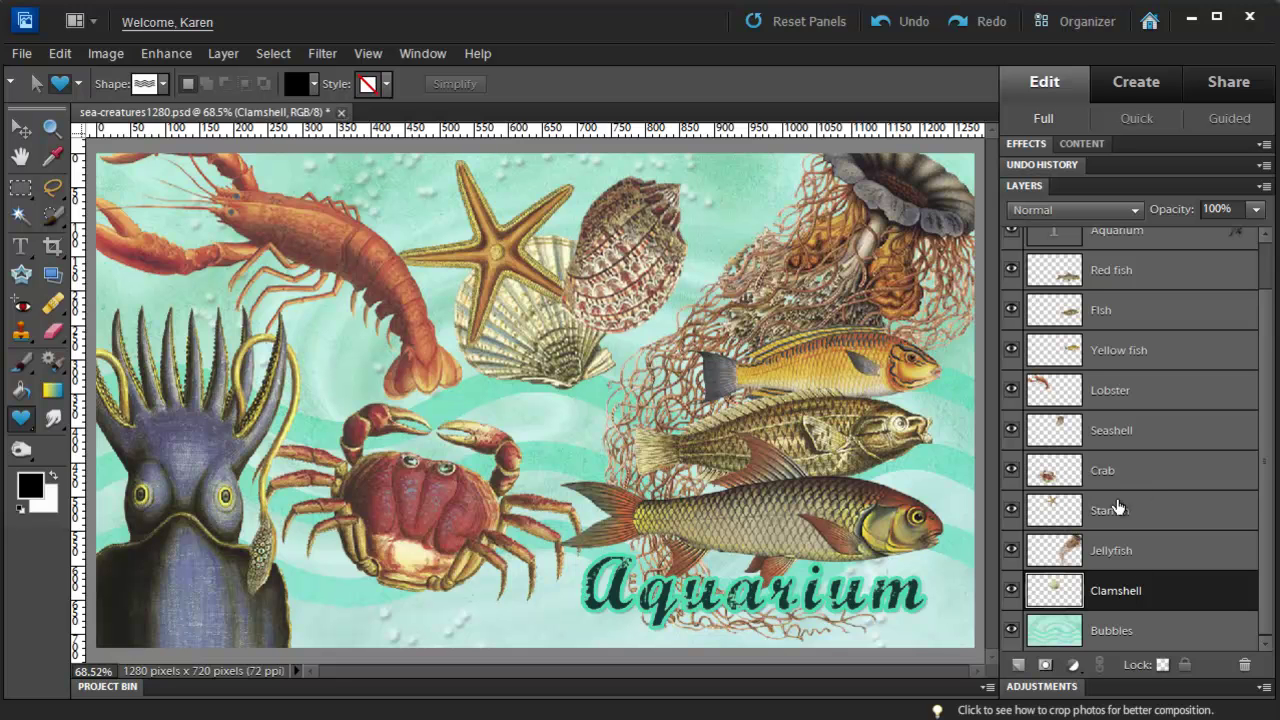
pyautogui.keyDown('ctrl'); pyautogui.click(1118, 511); pyautogui.keyUp('ctrl')
pyautogui.keyDown('ctrl'); pyautogui.click(1129, 430); pyautogui.keyUp('ctrl')
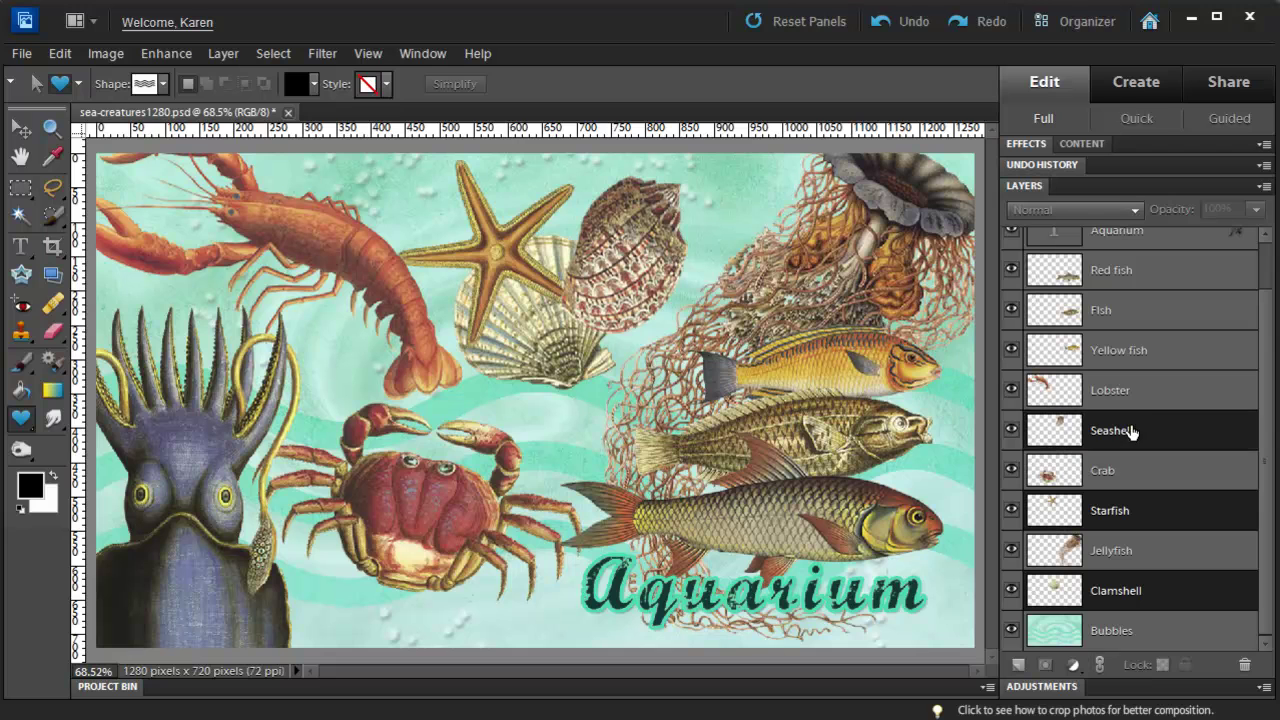
pyautogui.click(230, 58)
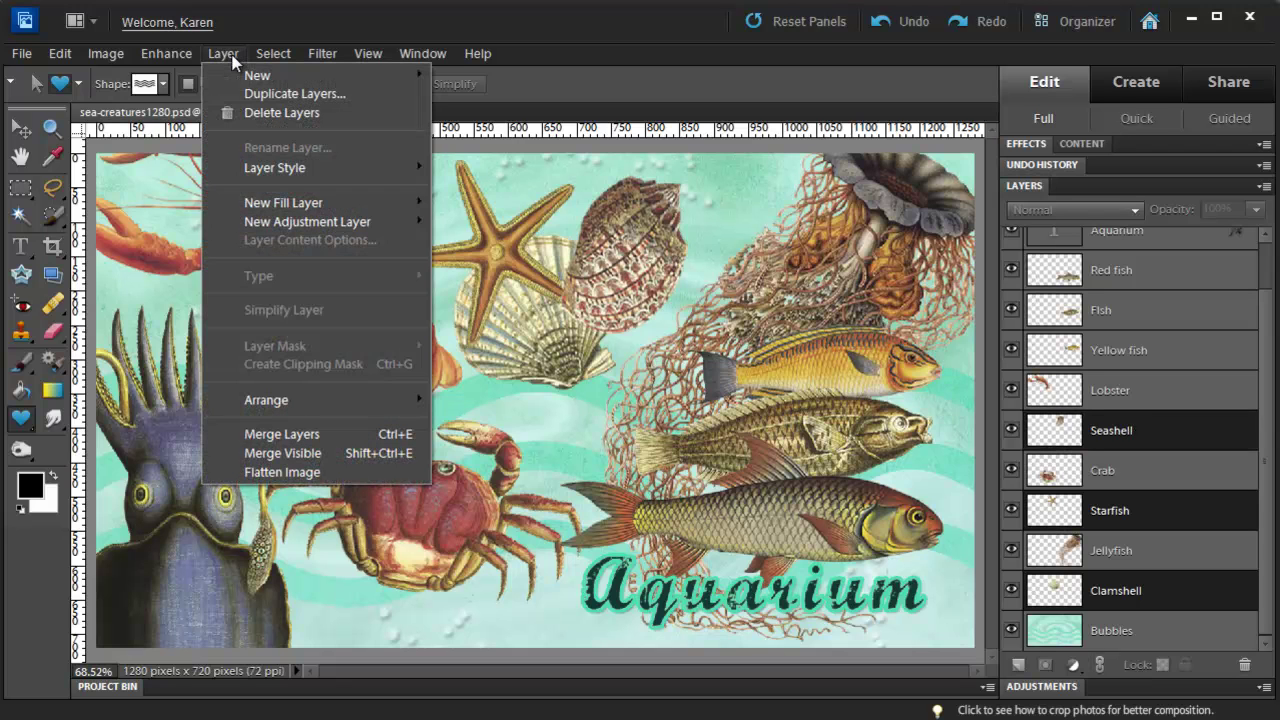
pyautogui.click(336, 436)
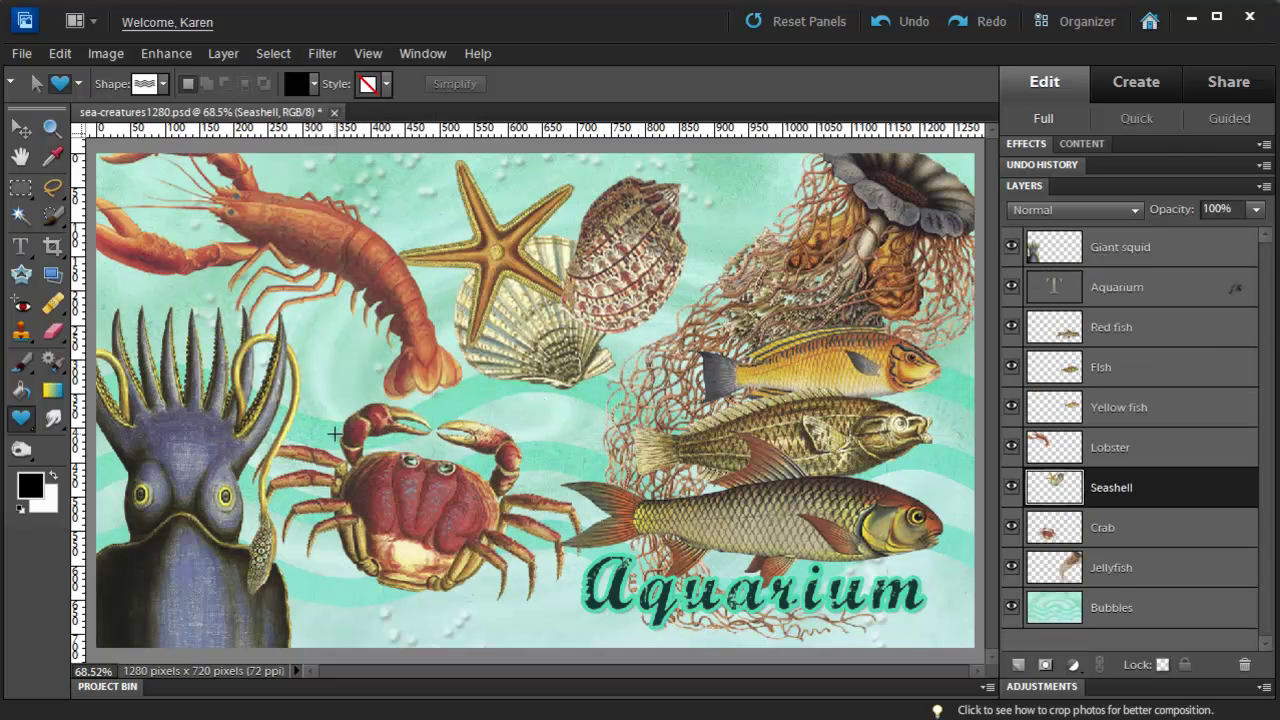
pyautogui.click(22, 129)
pyautogui.moveTo(537, 314)
pyautogui.mouseDown()
pyautogui.moveTo(560, 339)
pyautogui.moveTo(514, 312)
pyautogui.moveTo(531, 303)
pyautogui.mouseUp()
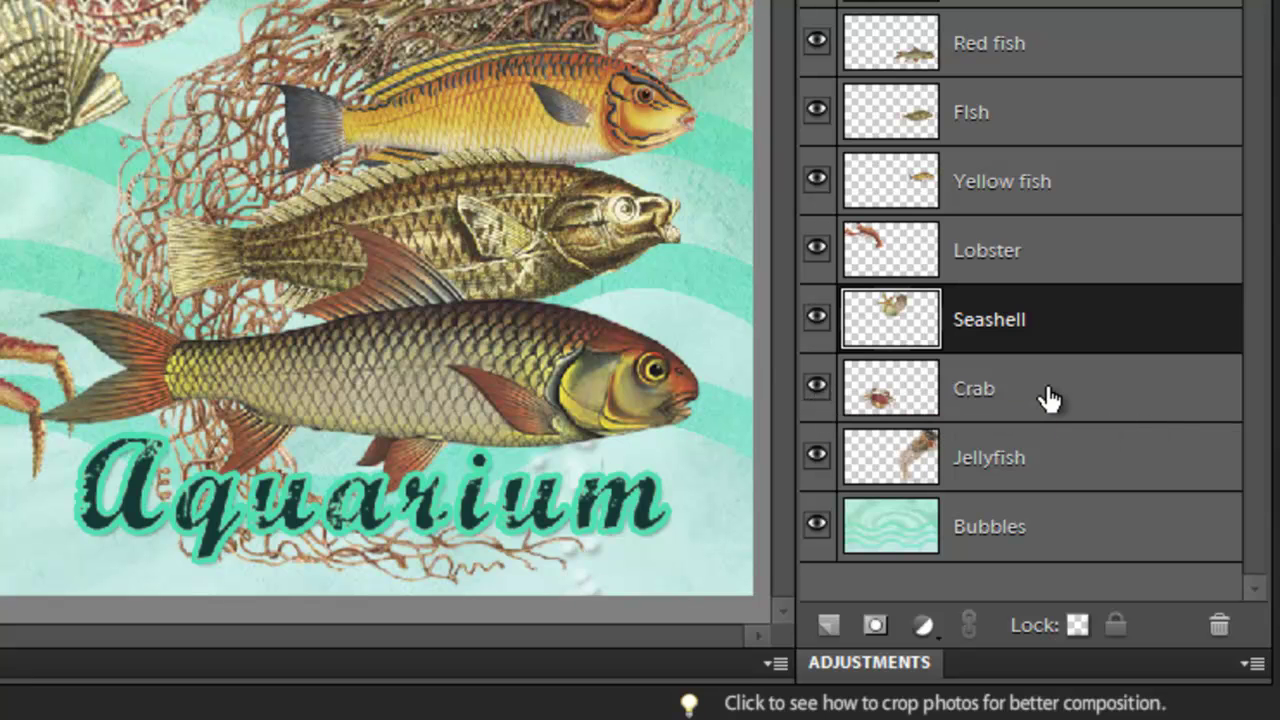
# Step: Hide the Crab layer and apply Merge Visible to combine the rest into Seashell
pyautogui.click(817, 388)
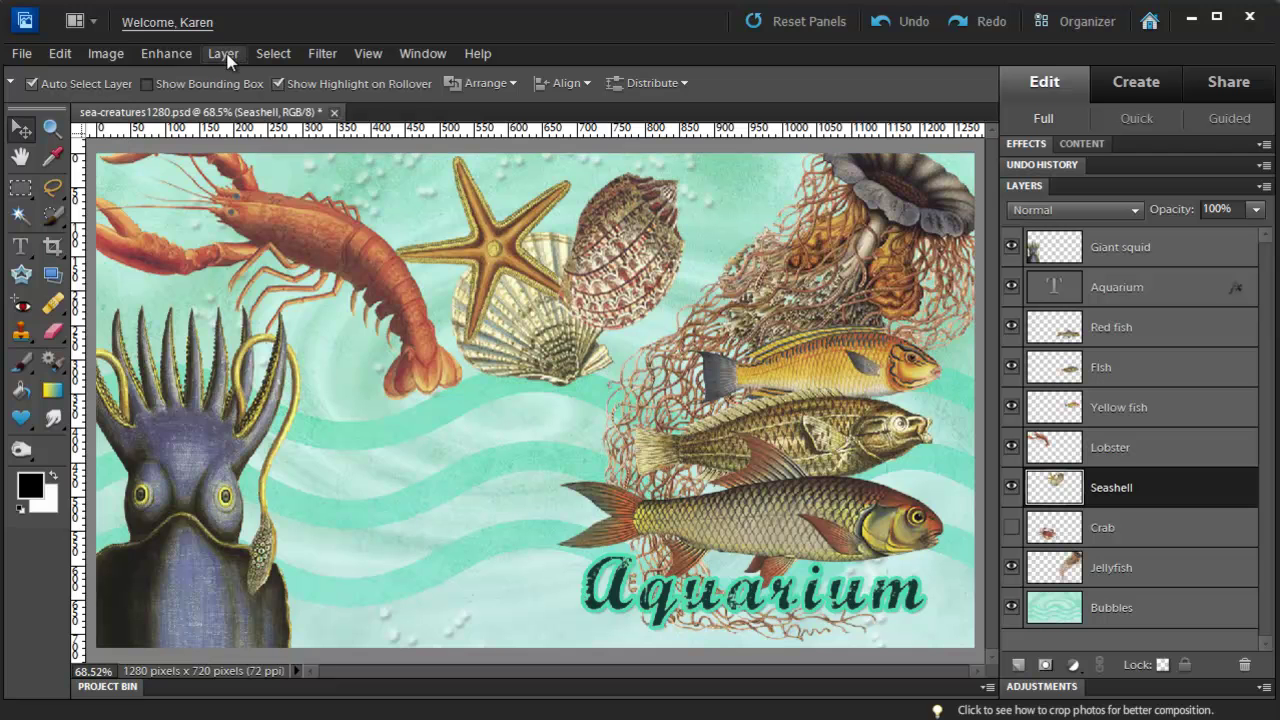
pyautogui.click(222, 55)
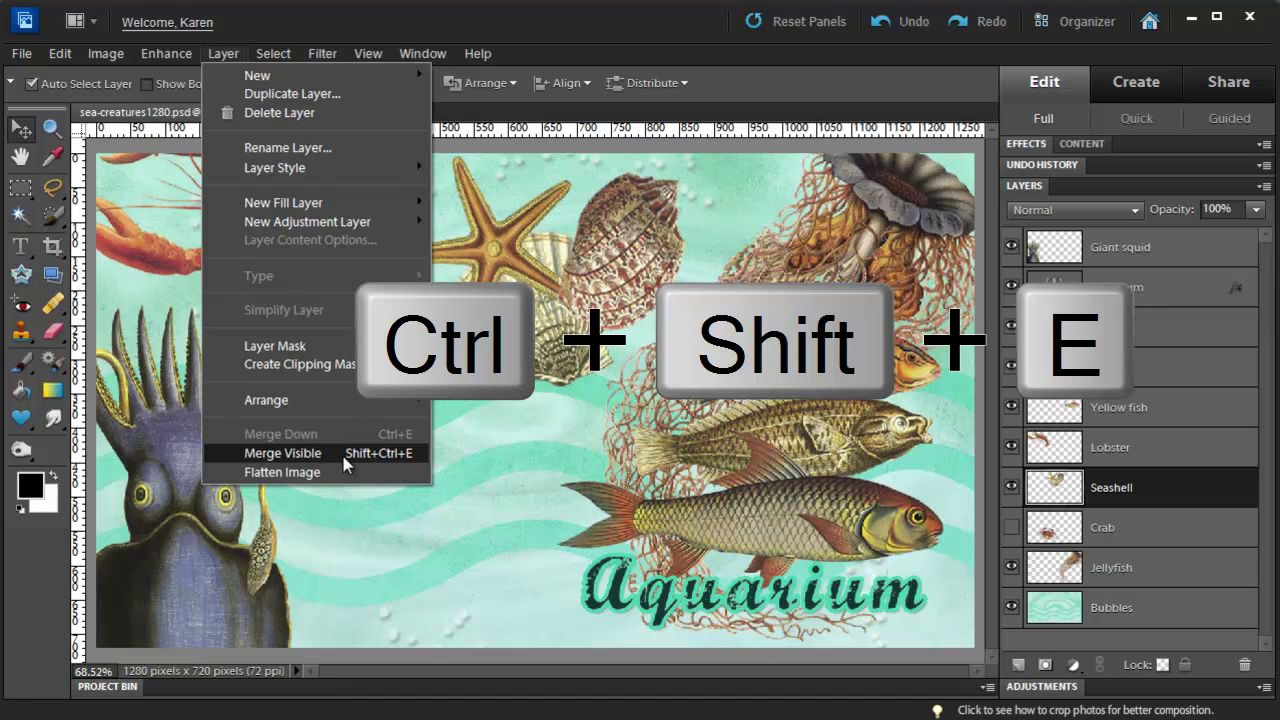
pyautogui.click(345, 455)
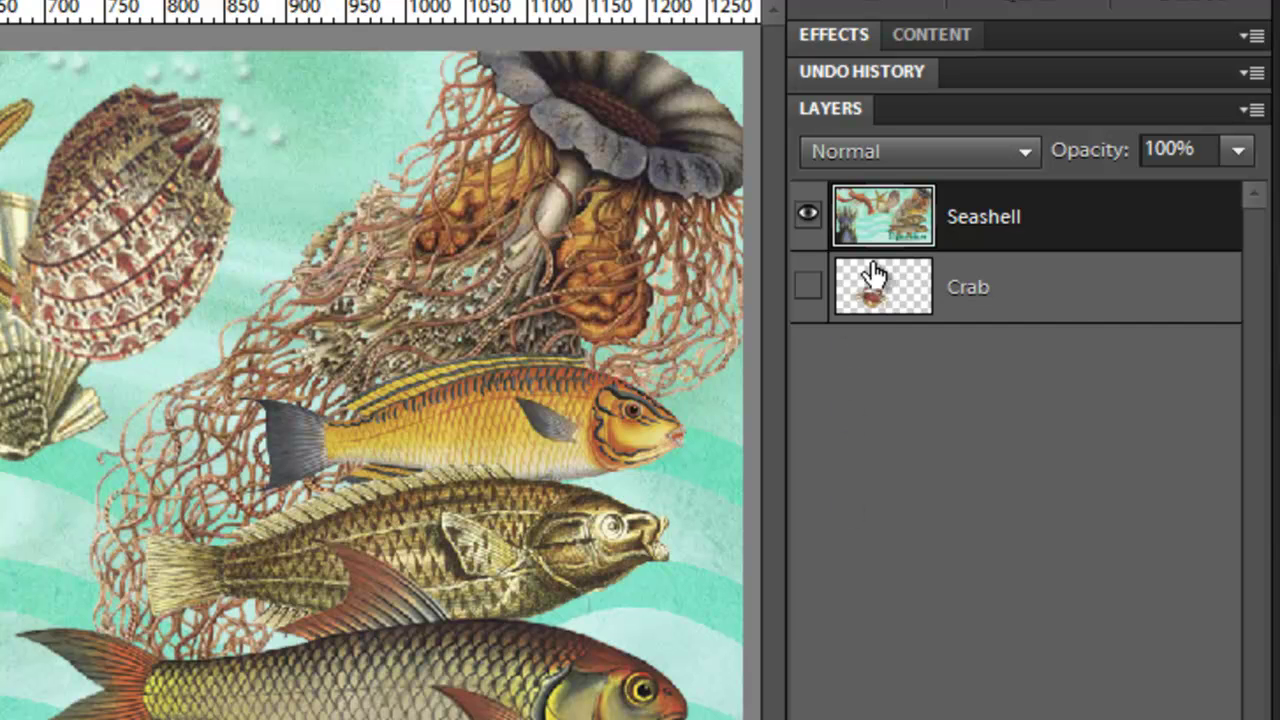
# Step: Revert the collage to its just-opened snapshot, then flatten it into one Background layer
pyautogui.click(887, 70)
pyautogui.click(849, 115)
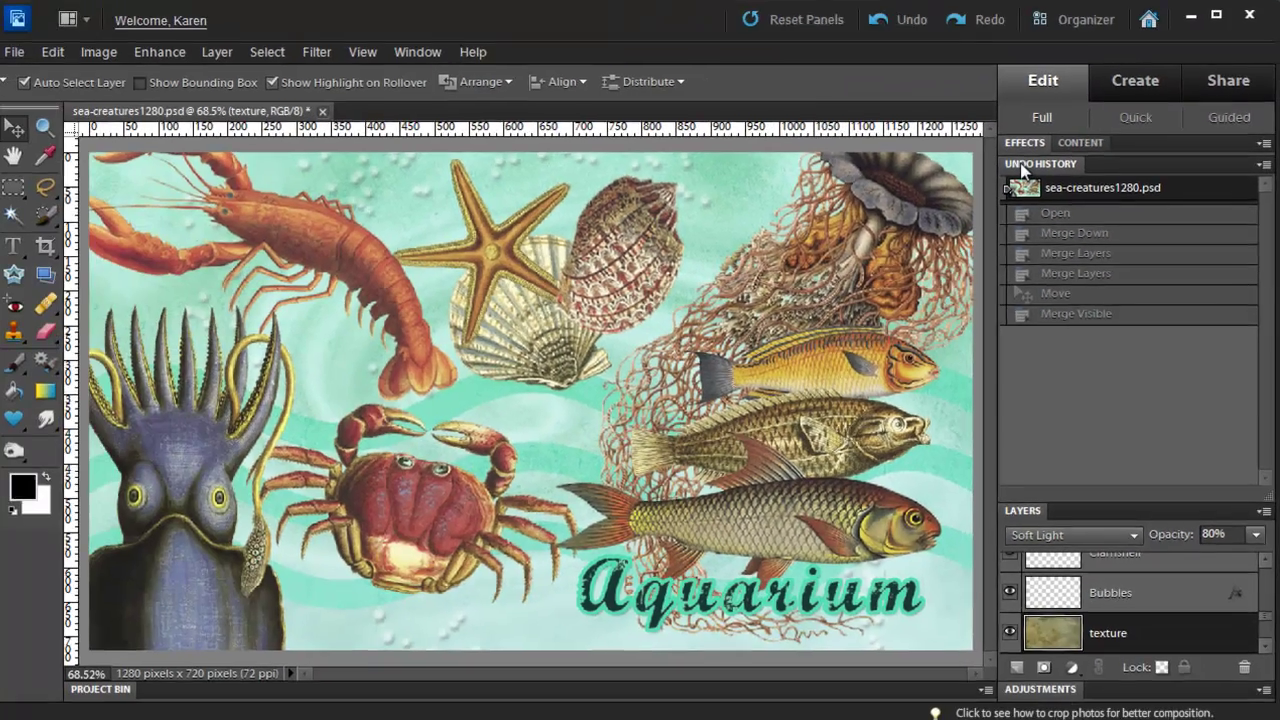
pyautogui.click(826, 70)
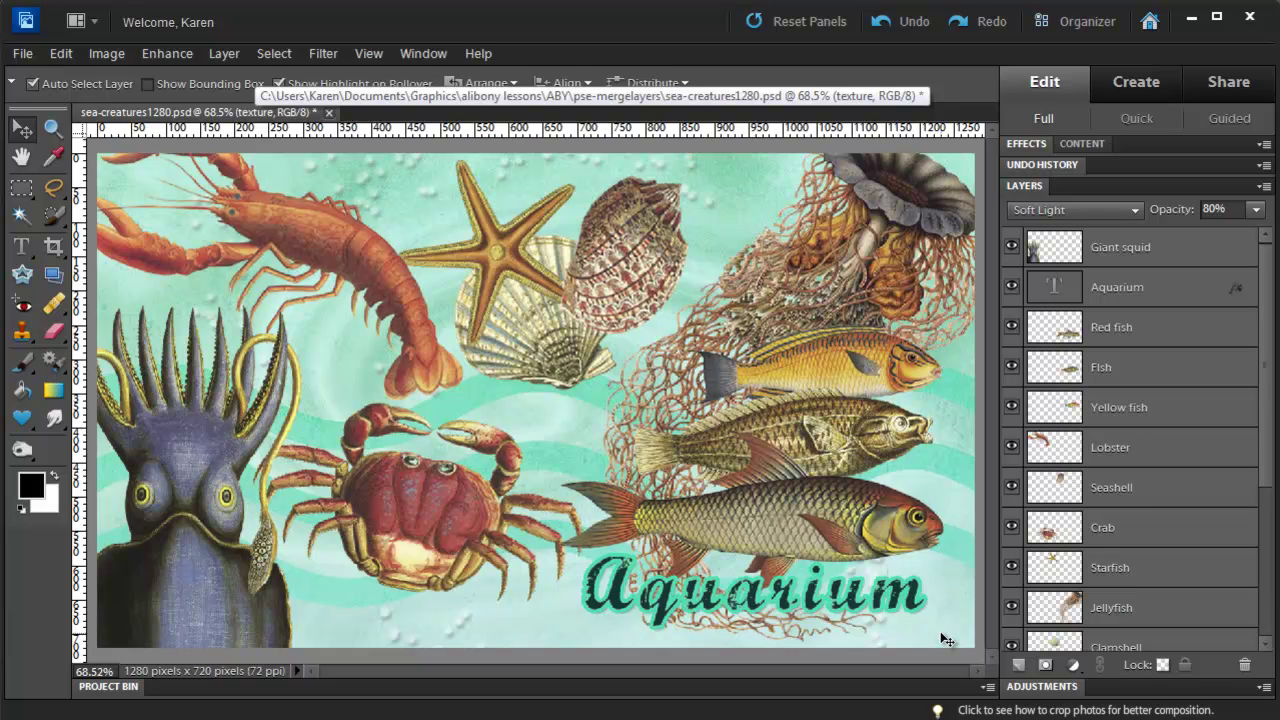
pyautogui.click(233, 54)
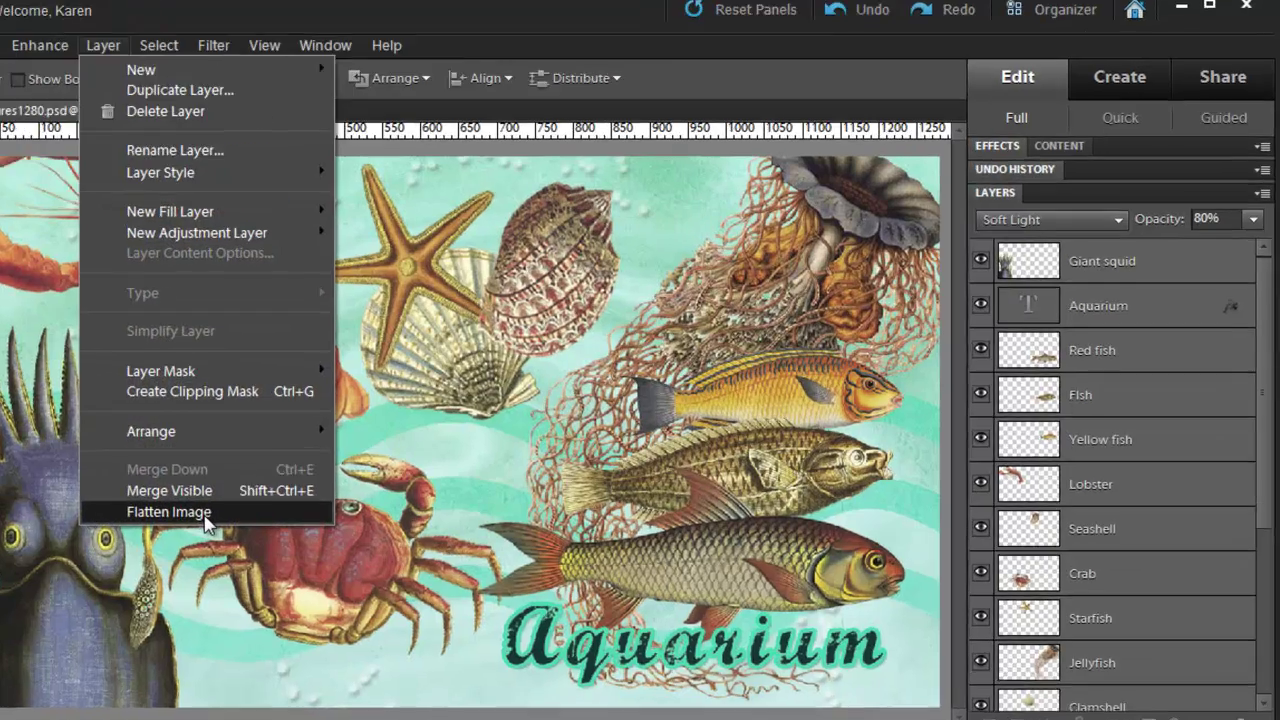
pyautogui.click(313, 480)
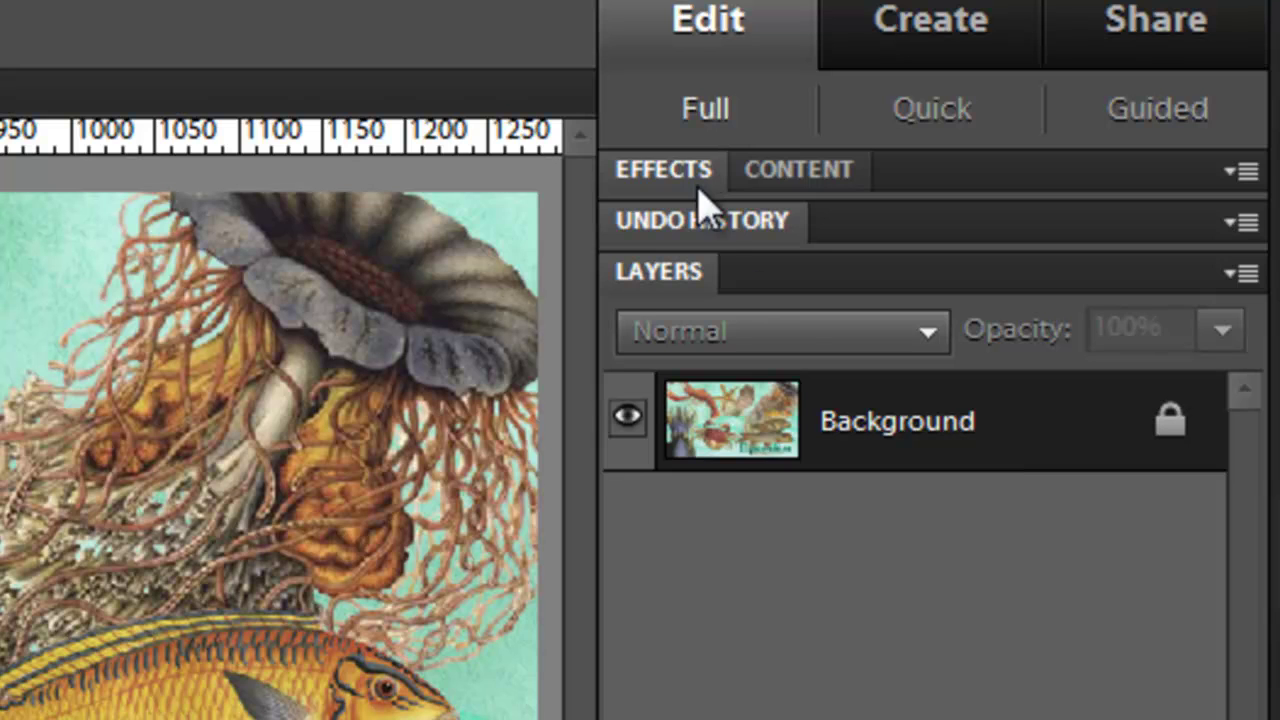
# Step: Undo the flattening from Undo History so all separate layers return
pyautogui.click(712, 224)
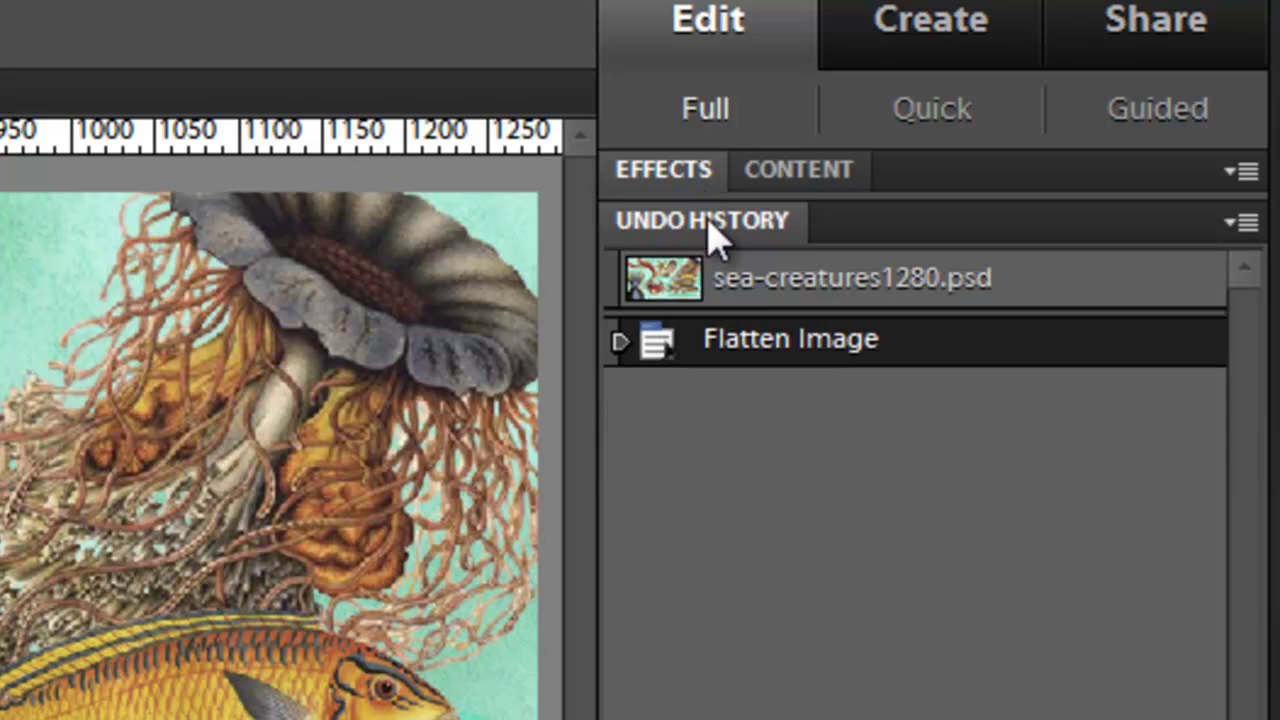
pyautogui.click(688, 290)
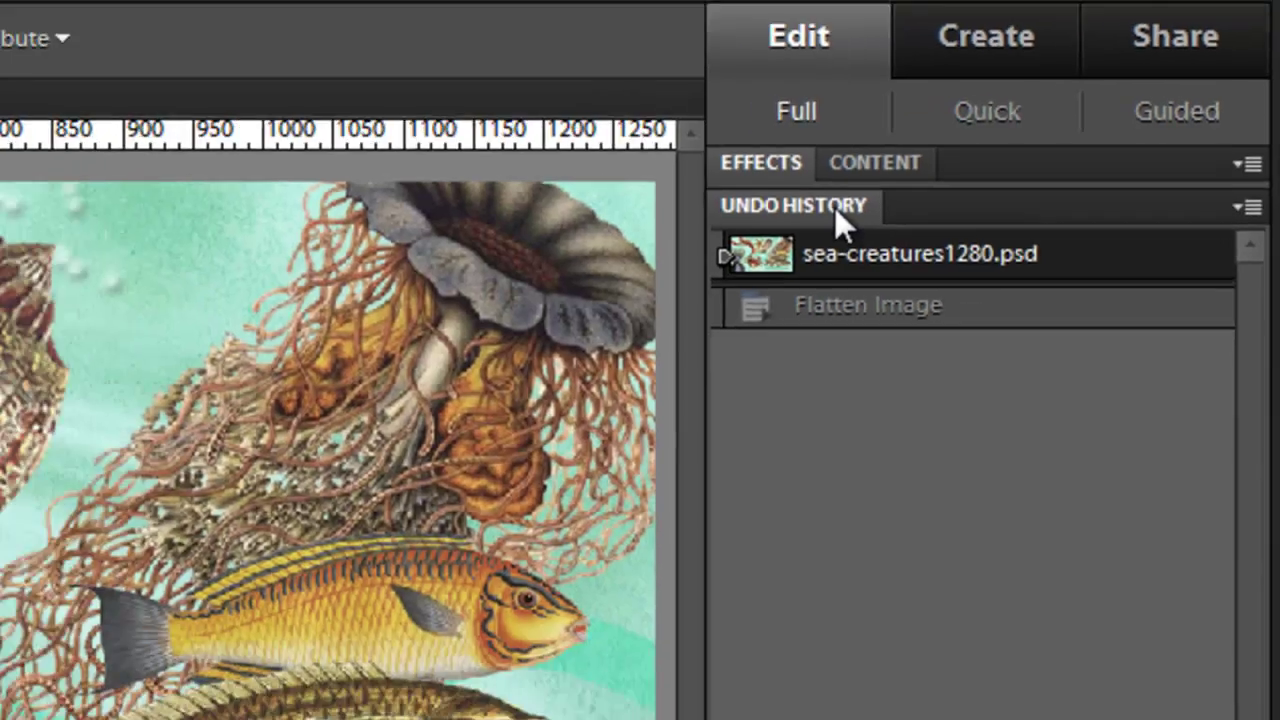
pyautogui.click(755, 226)
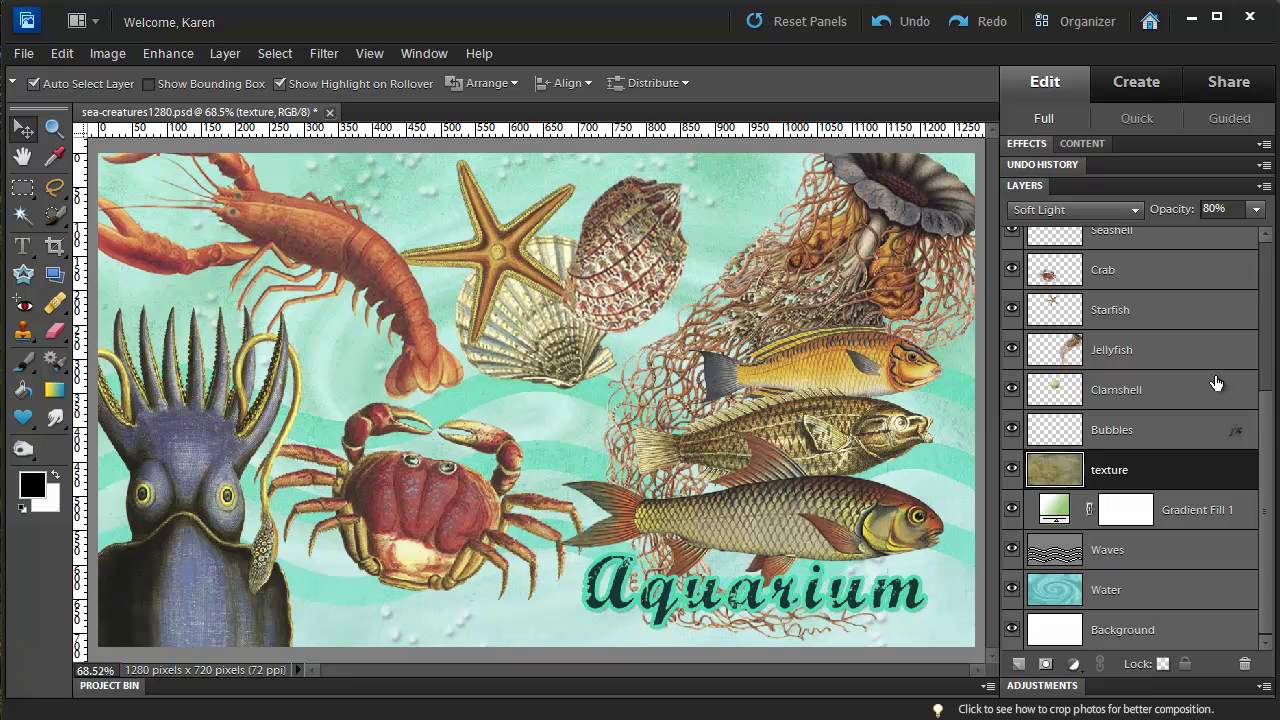
# Step: Select Yellow fish through Red fish and stamp them into a new Red fish (merged) layer
pyautogui.scroll(5, 1267, 430)
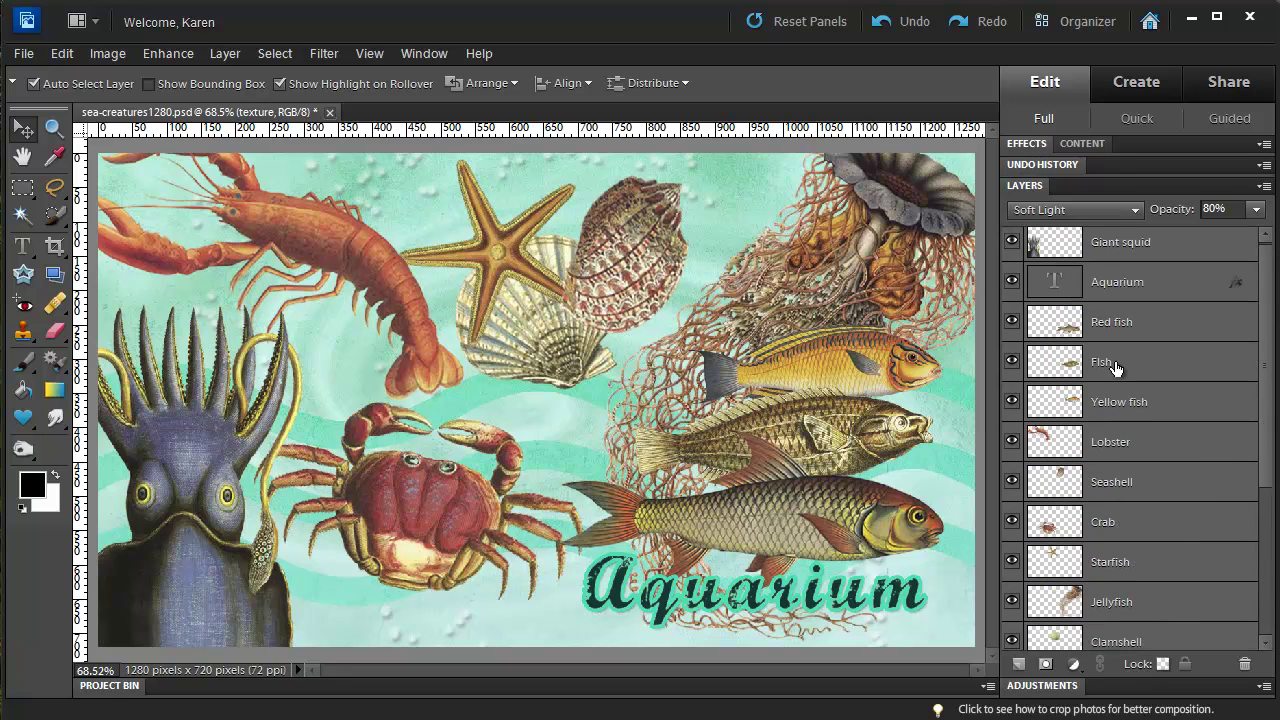
pyautogui.click(1126, 409)
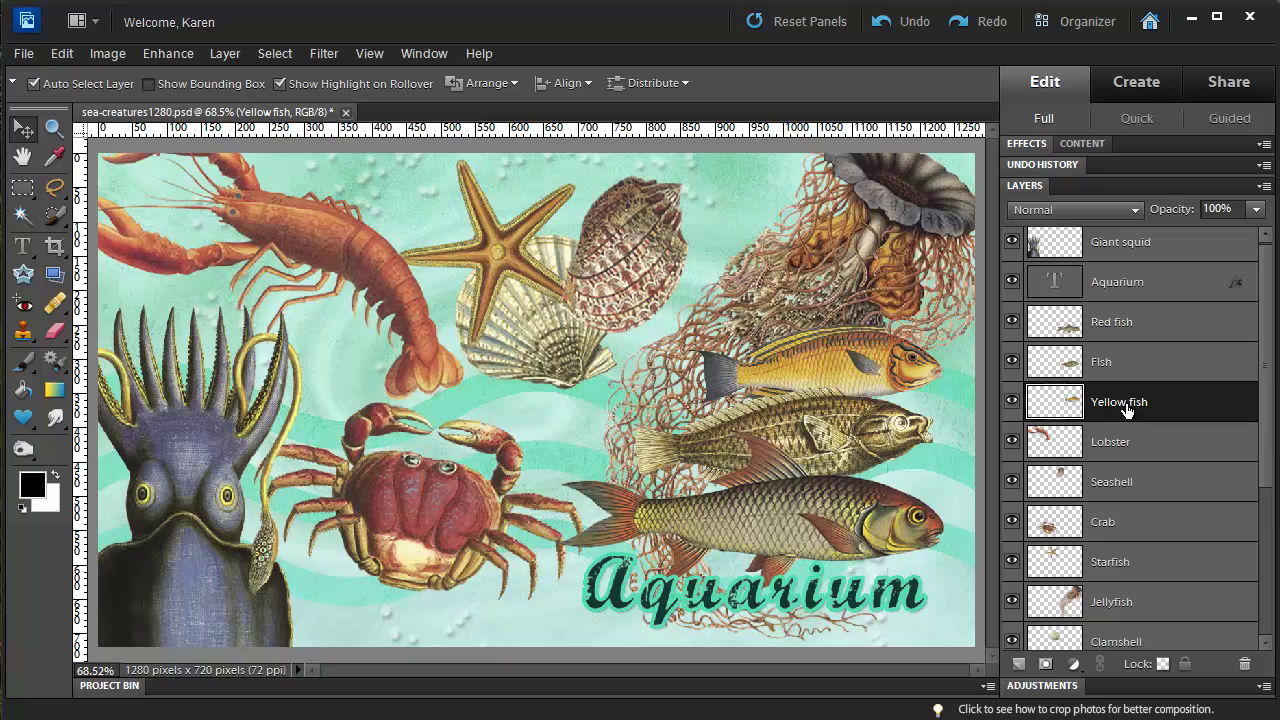
pyautogui.keyDown('shift'); pyautogui.click(1139, 329); pyautogui.keyUp('shift')
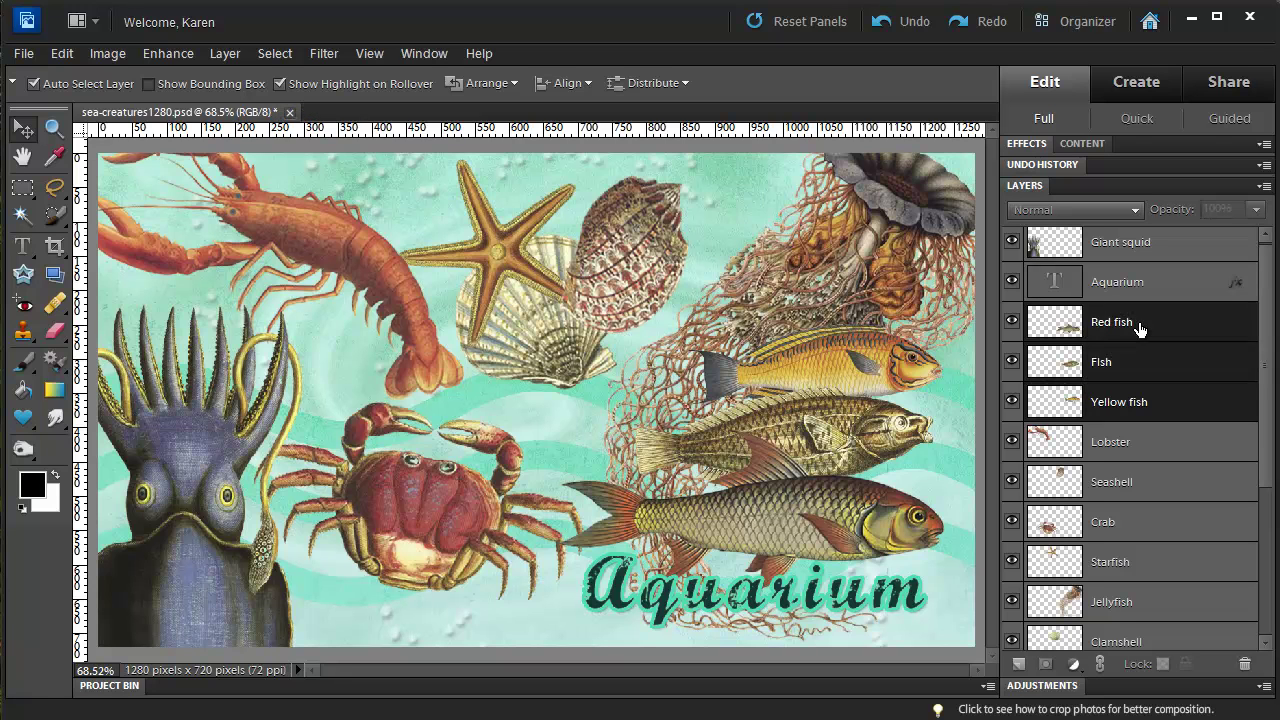
pyautogui.hotkey('ctrl', 'alt', 'e')
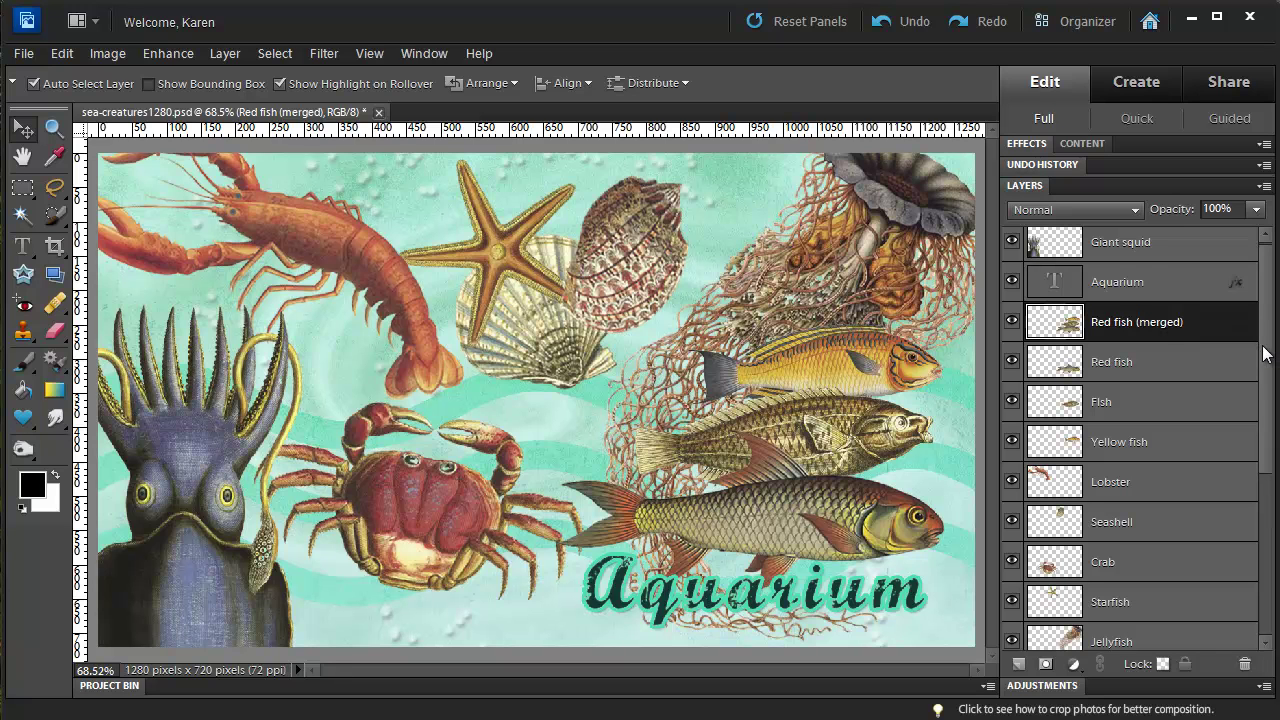
# Step: With Giant squid selected, stamp all visible layers into a new top Layer 1 using Ctrl+Shift+Alt+E
pyautogui.click(1119, 249)
pyautogui.hotkey('ctrl', 'shift', 'alt', 'e')
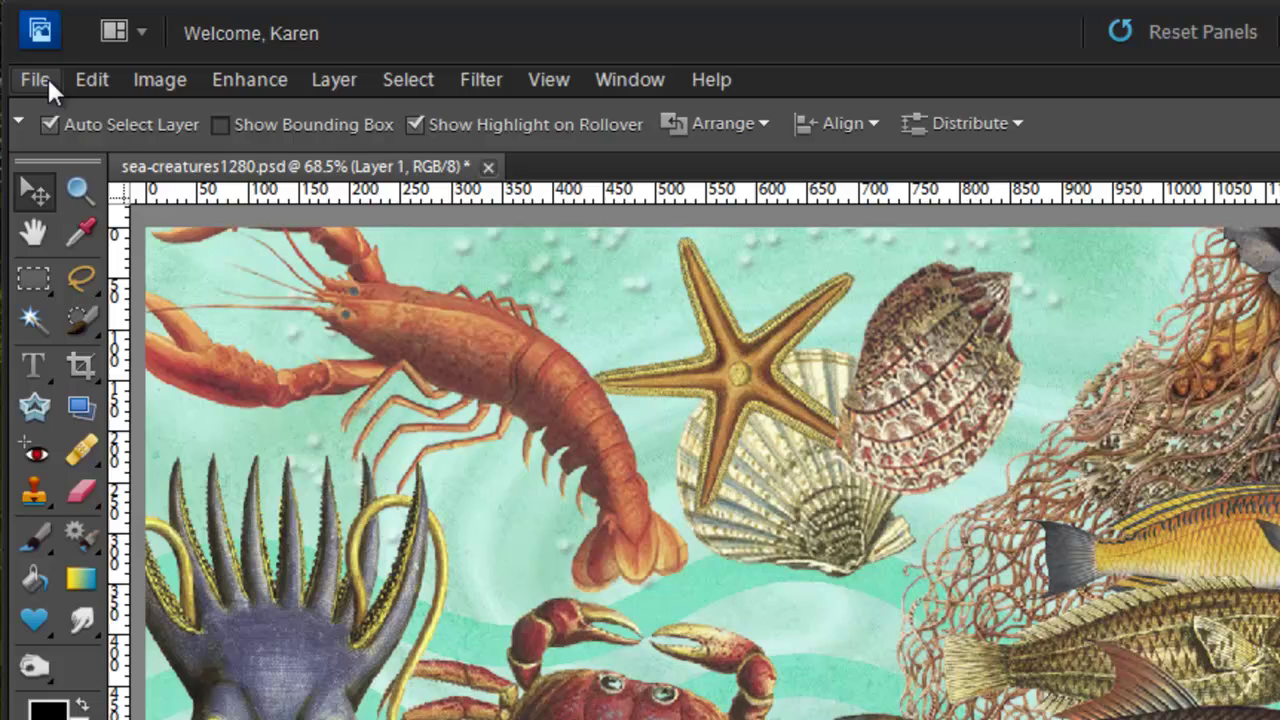
# Step: Duplicate the image as sea-creatures1280 copy with Flatten layers in new file enabled
pyautogui.click(32, 52)
pyautogui.click(116, 222)
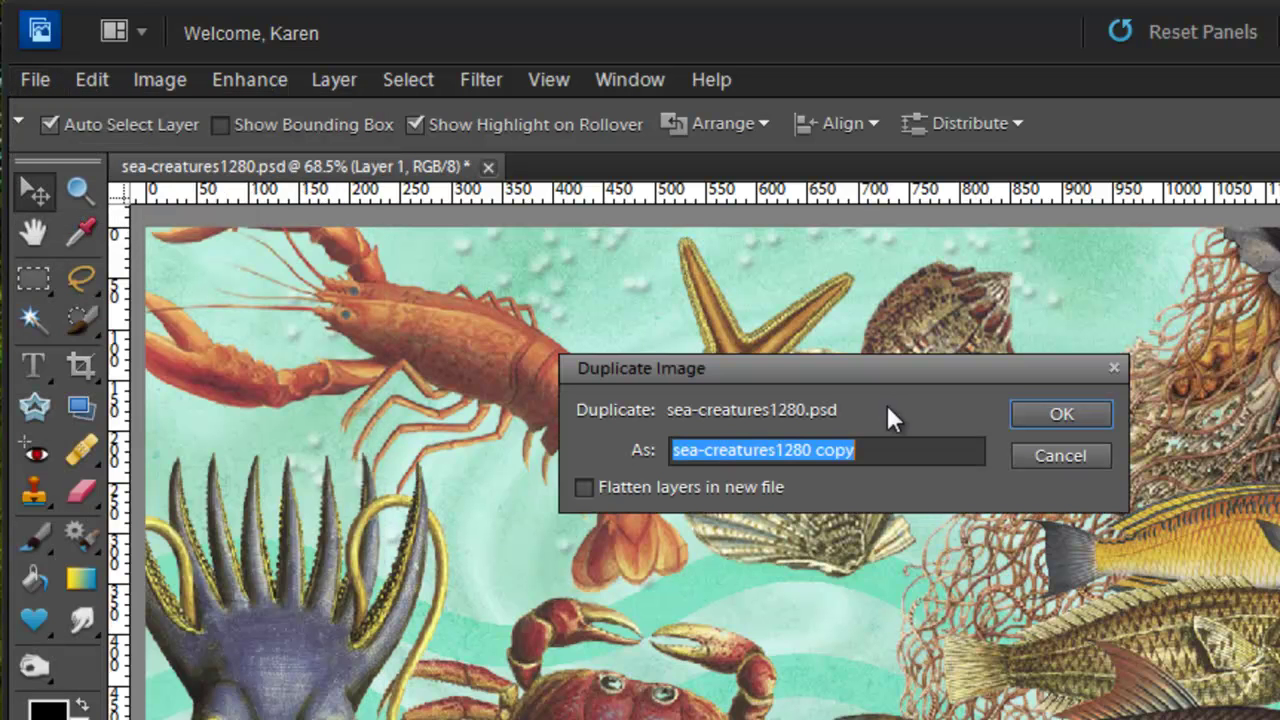
pyautogui.click(584, 488)
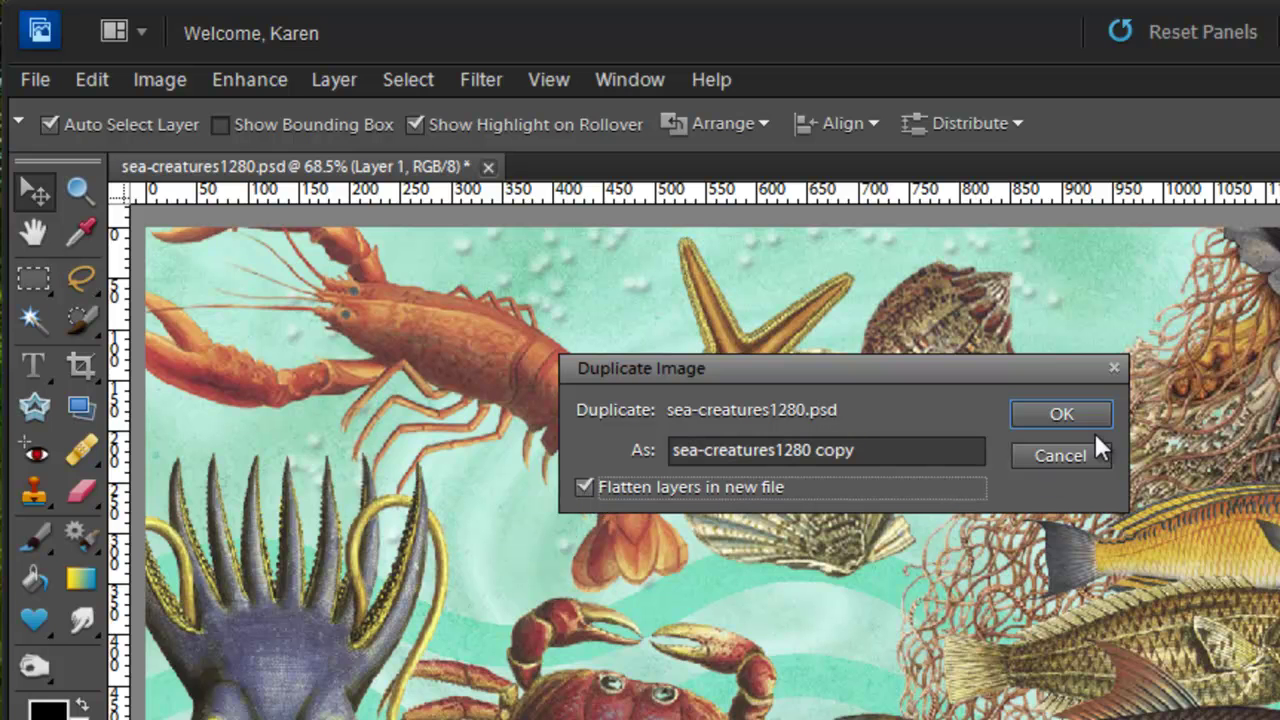
pyautogui.click(1062, 414)
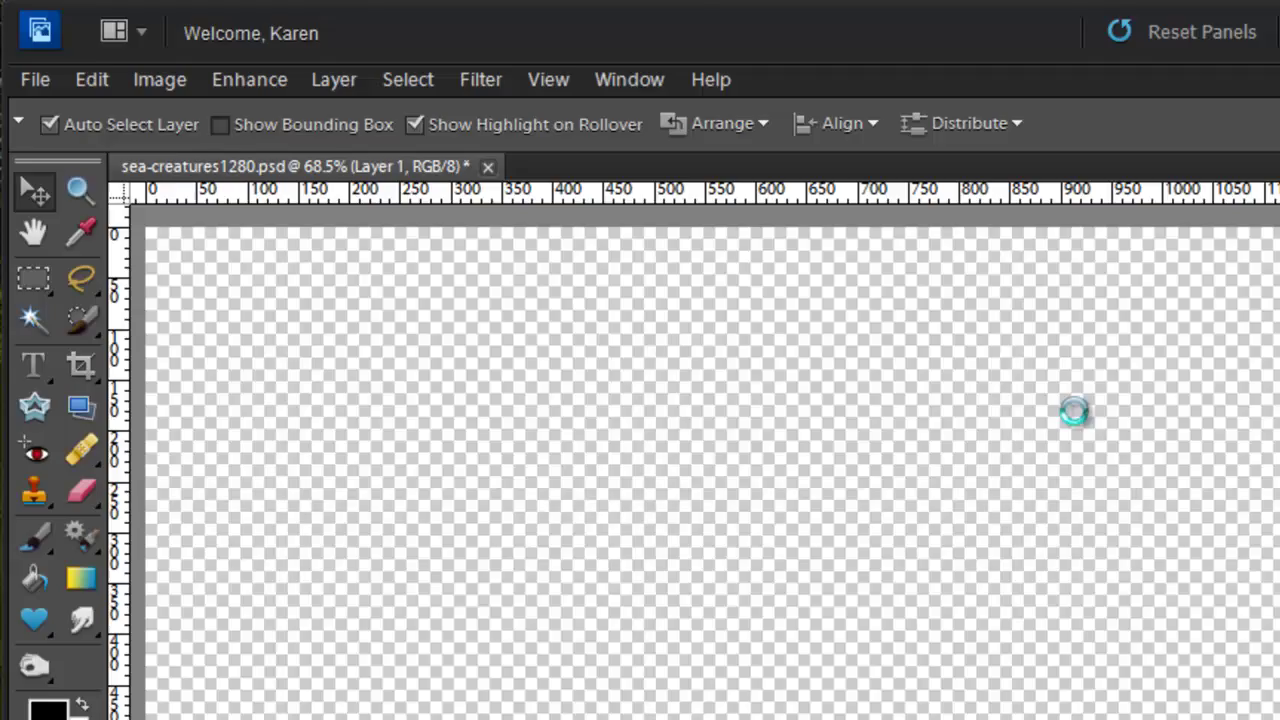